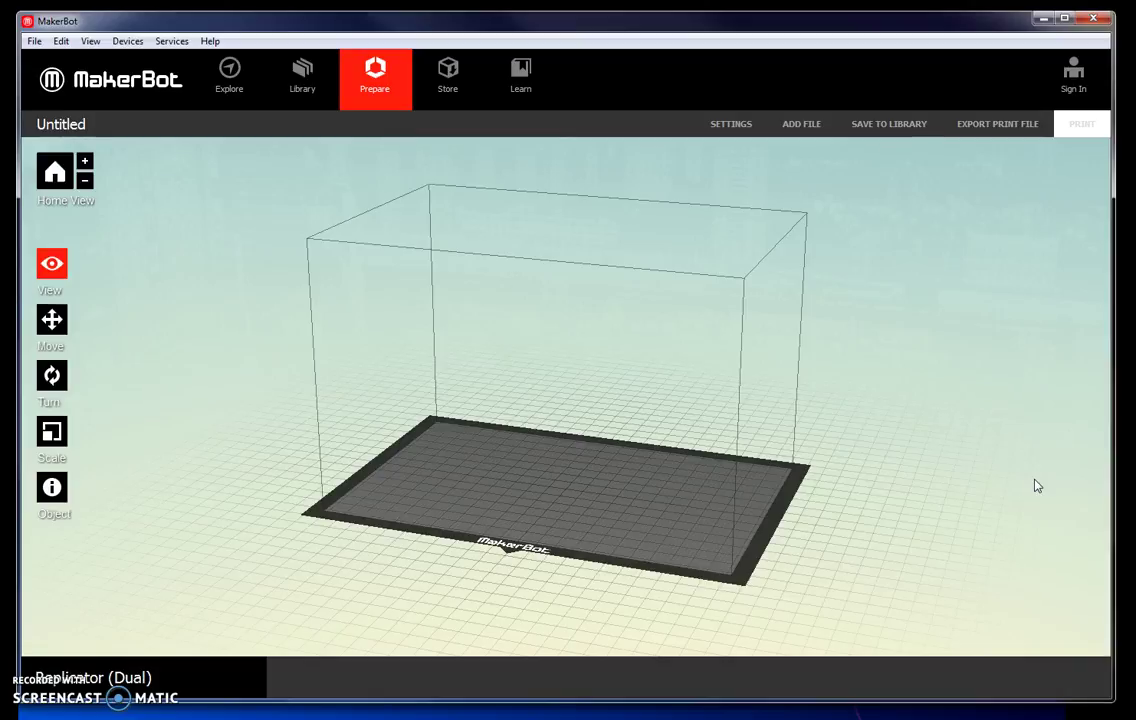
Import EcoBox2.STL from the Desktop and move it onto the build platform
{"action": "left_click", "coordinate": [35, 41]}
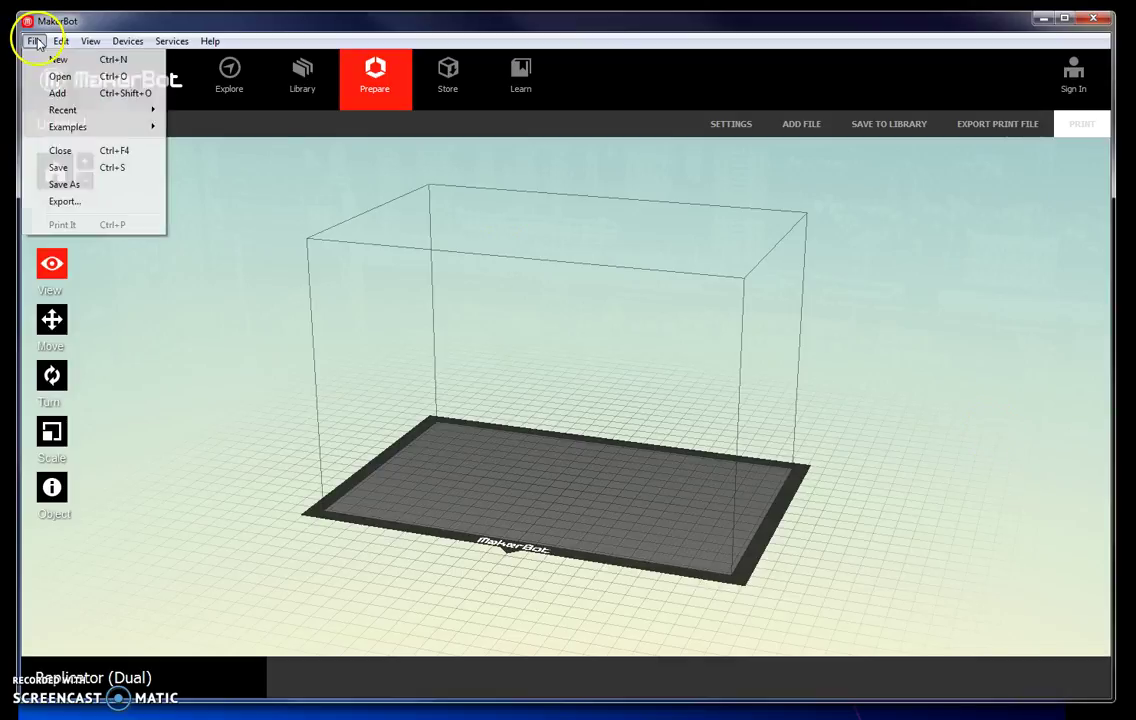
{"action": "left_click", "coordinate": [58, 93]}
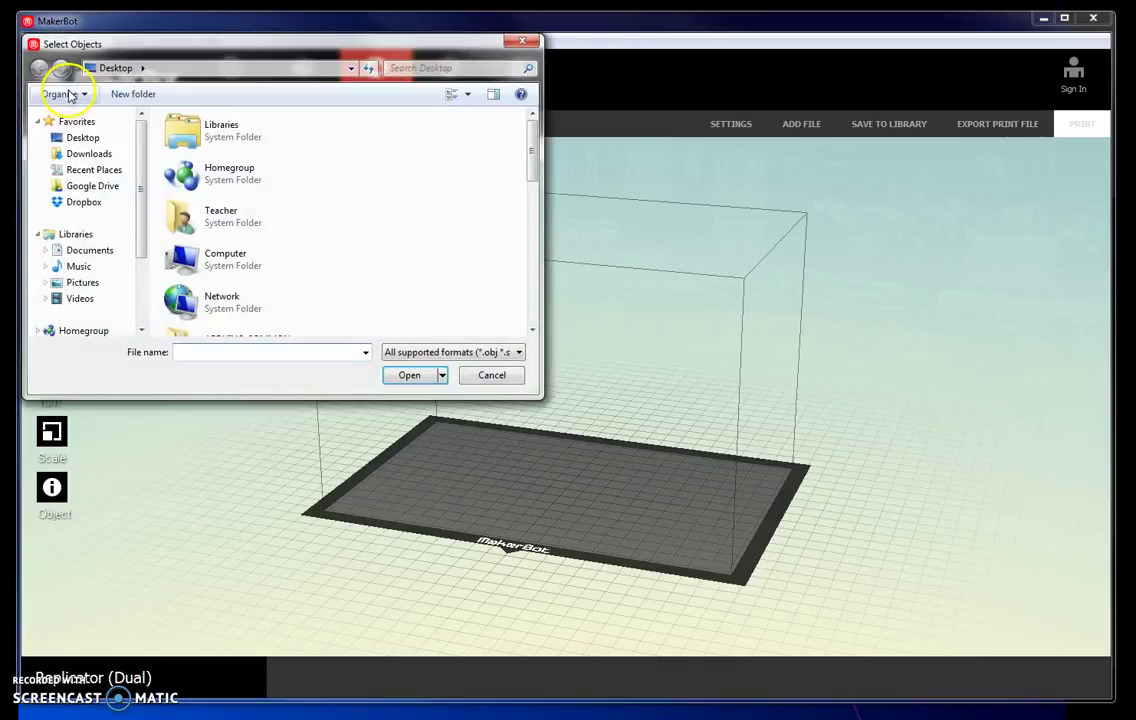
{"action": "left_click_drag", "start_coordinate": [531, 152], "coordinate": [527, 299]}
{"action": "left_click", "coordinate": [233, 284]}
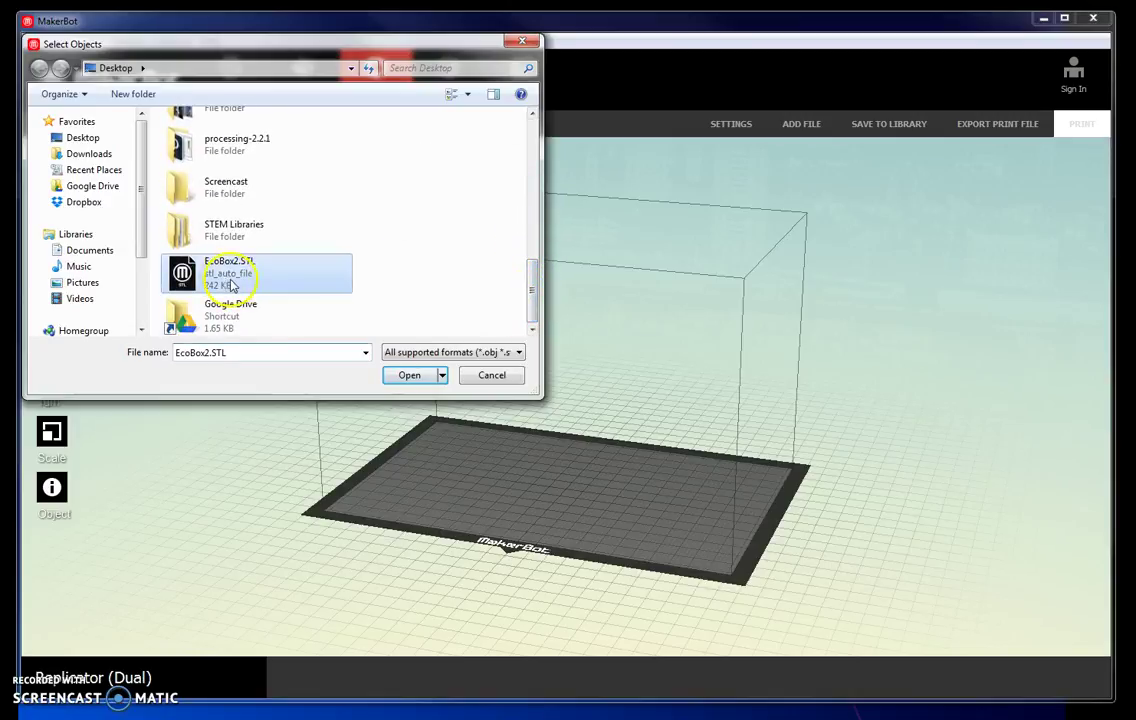
{"action": "left_click", "coordinate": [396, 378]}
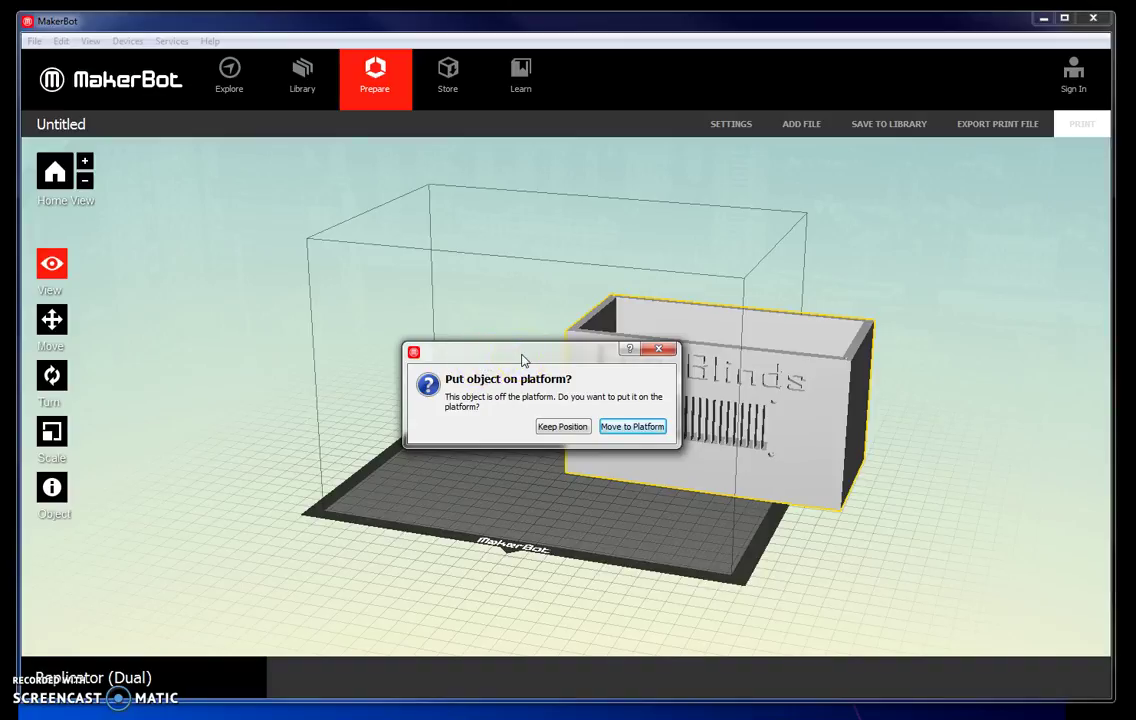
{"action": "left_click", "coordinate": [627, 430]}
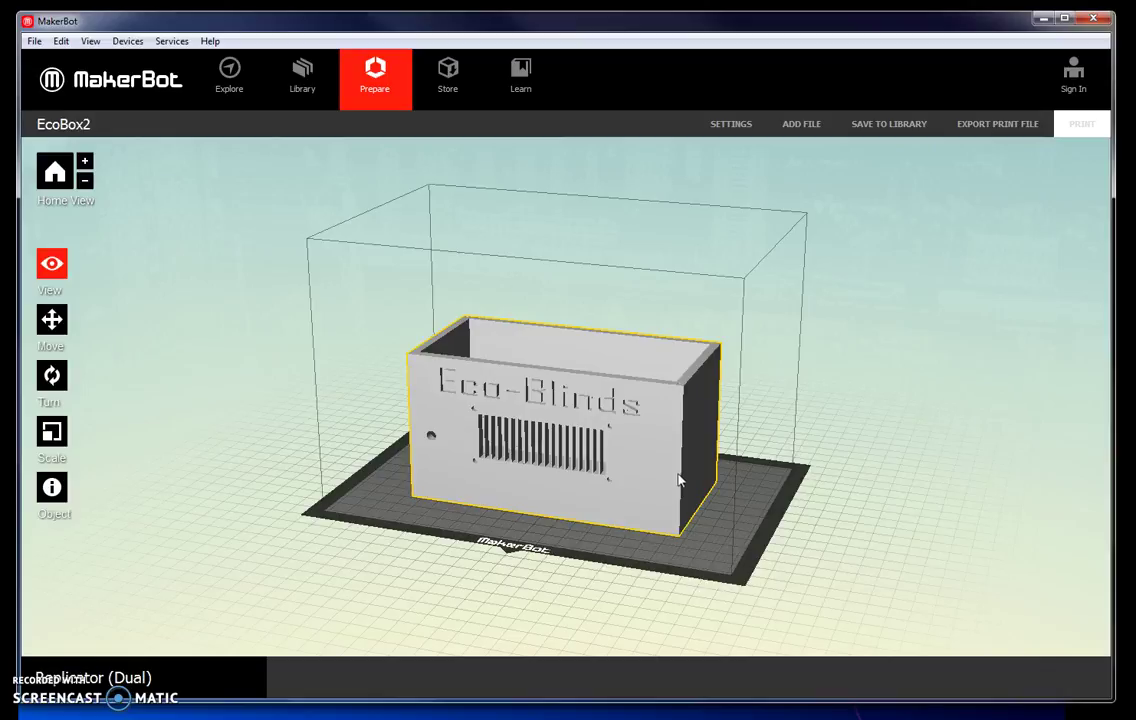
{"action": "left_click", "coordinate": [664, 507]}
{"action": "left_click", "coordinate": [54, 324]}
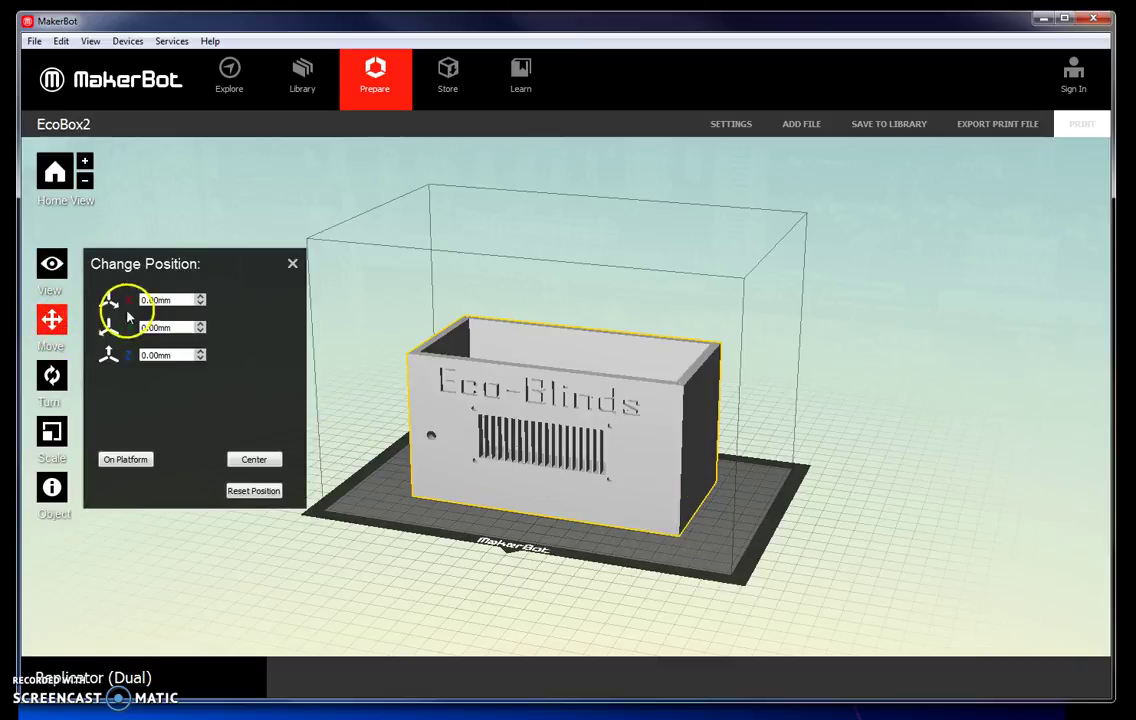
{"action": "left_click", "coordinate": [201, 297]}
{"action": "left_click", "coordinate": [201, 297]}
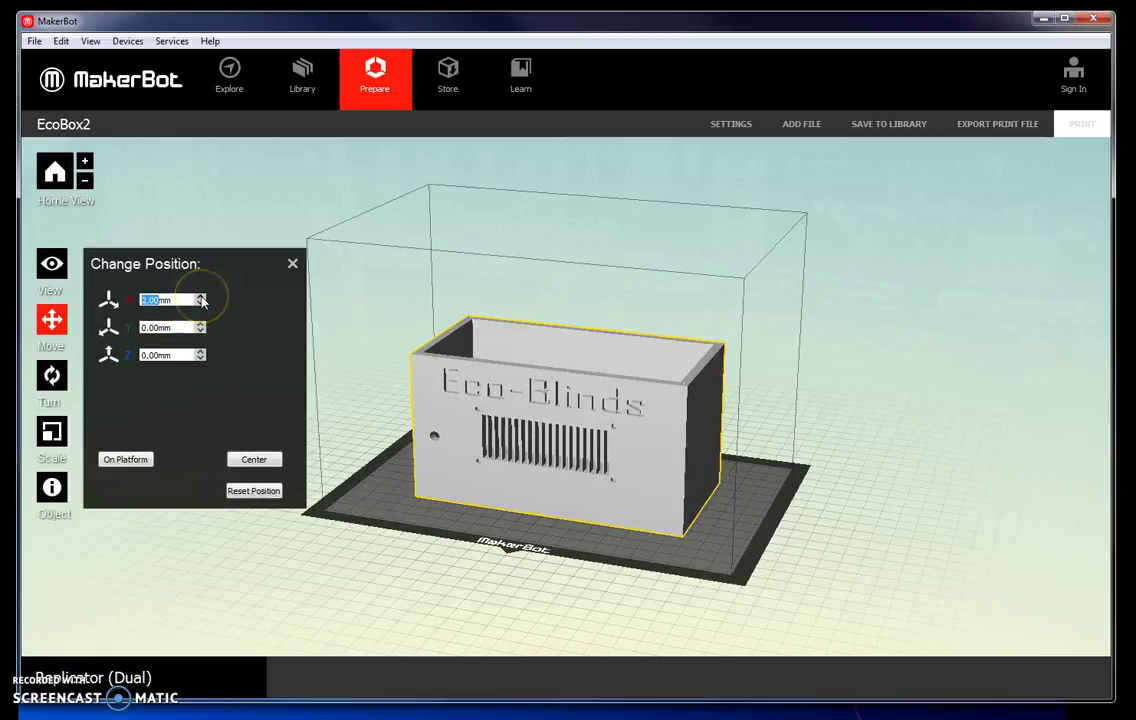
{"action": "left_click", "coordinate": [201, 297]}
{"action": "left_click", "coordinate": [201, 325]}
{"action": "left_click", "coordinate": [201, 325]}
{"action": "left_click", "coordinate": [201, 331]}
{"action": "left_click", "coordinate": [201, 331]}
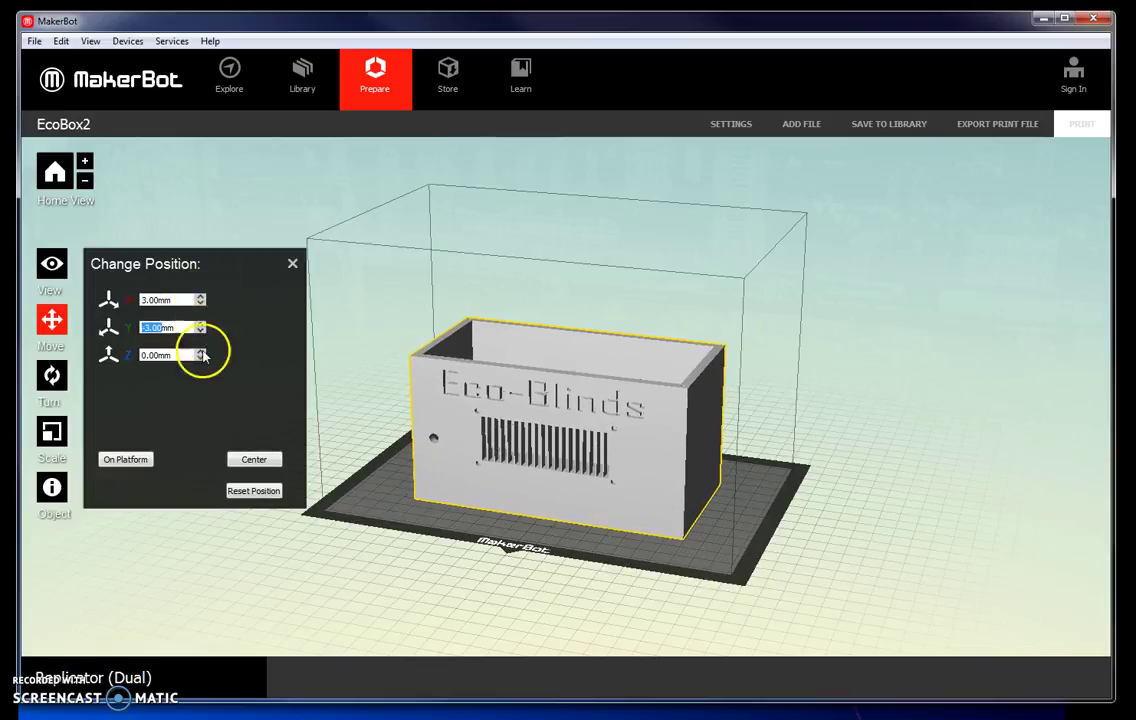
{"action": "left_click", "coordinate": [201, 331]}
{"action": "left_click", "coordinate": [201, 331]}
{"action": "left_click", "coordinate": [201, 331]}
{"action": "left_click", "coordinate": [201, 353]}
{"action": "left_click", "coordinate": [201, 353]}
{"action": "left_click", "coordinate": [201, 353]}
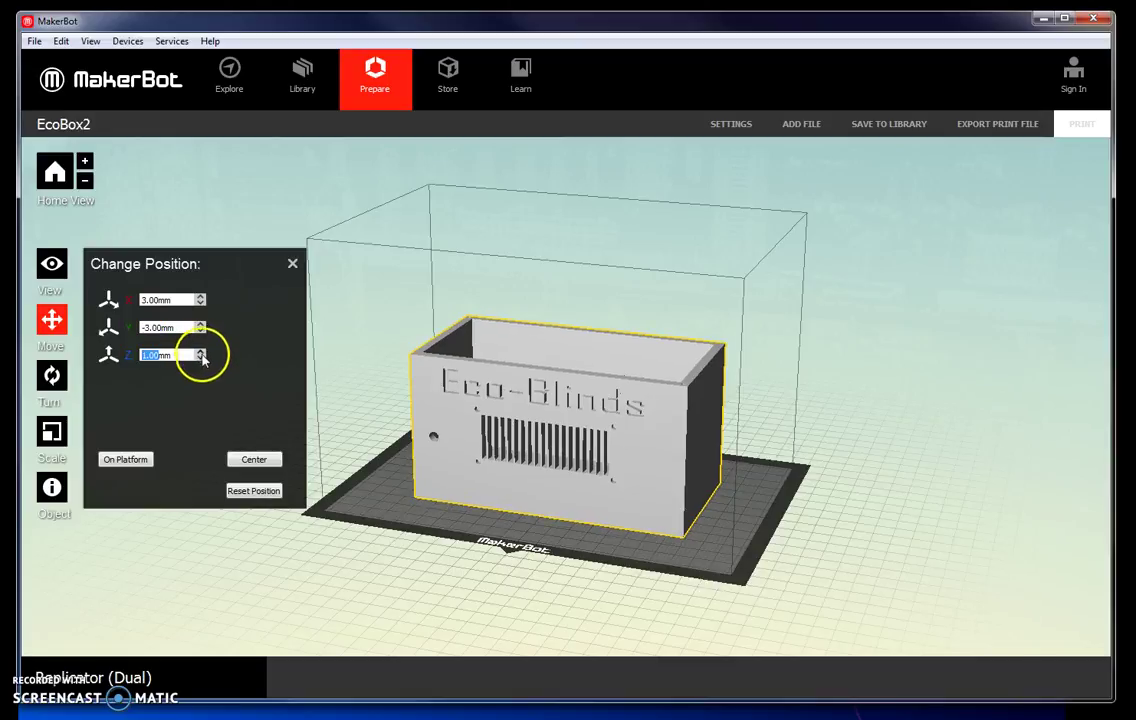
{"action": "left_click", "coordinate": [201, 353]}
{"action": "left_click", "coordinate": [201, 353]}
{"action": "left_click", "coordinate": [201, 353]}
{"action": "left_click", "coordinate": [201, 353]}
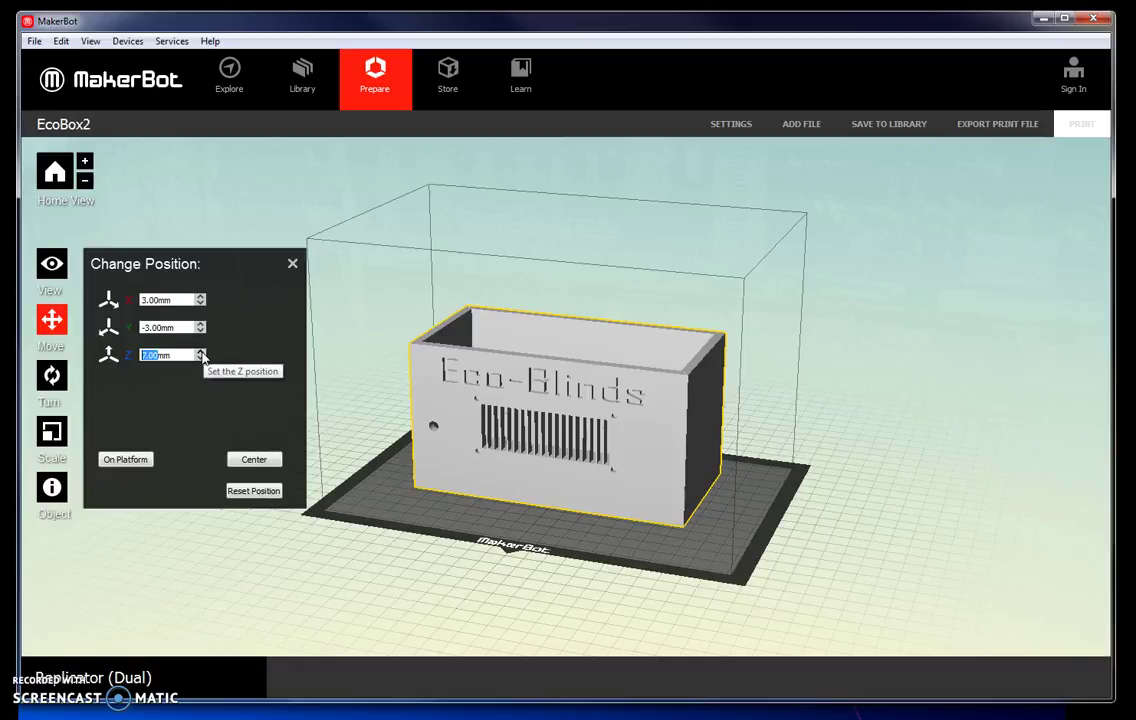
{"action": "left_click", "coordinate": [228, 356]}
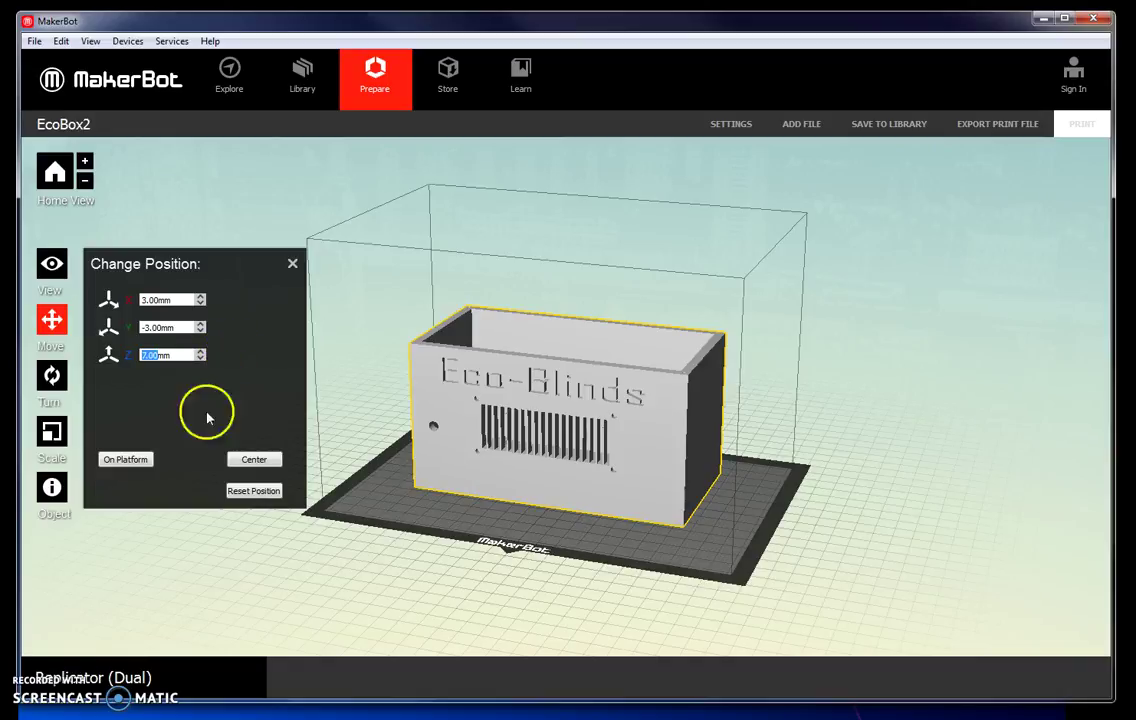
{"action": "left_click", "coordinate": [125, 459]}
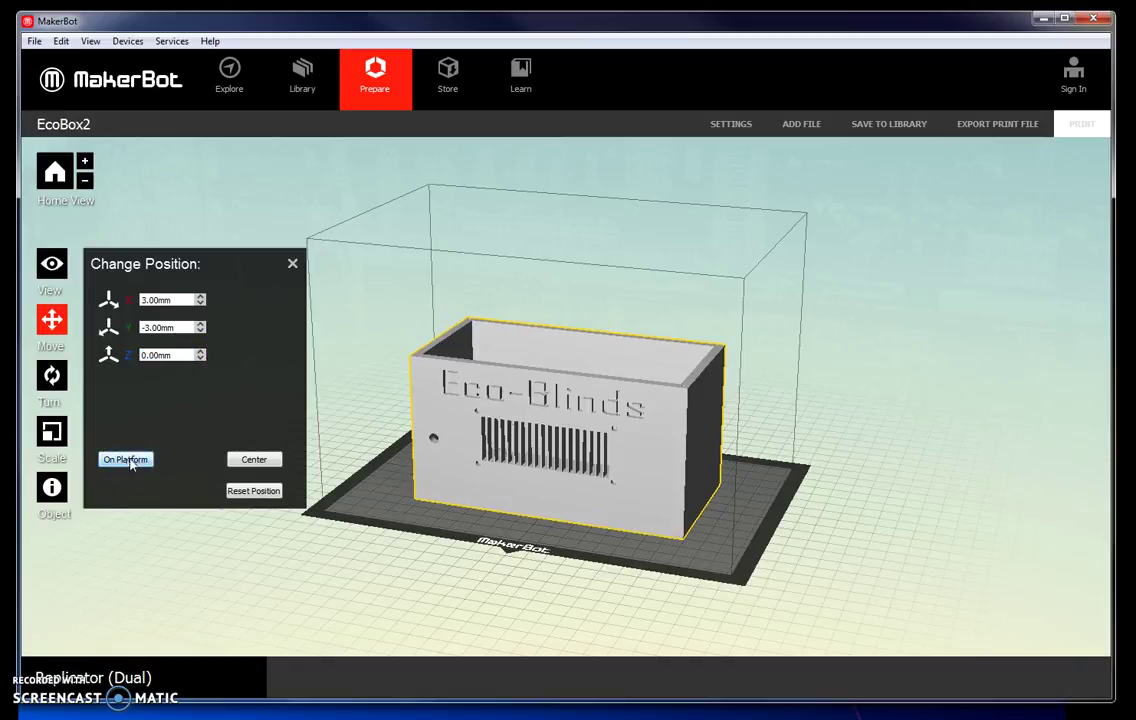
{"action": "left_click", "coordinate": [252, 460]}
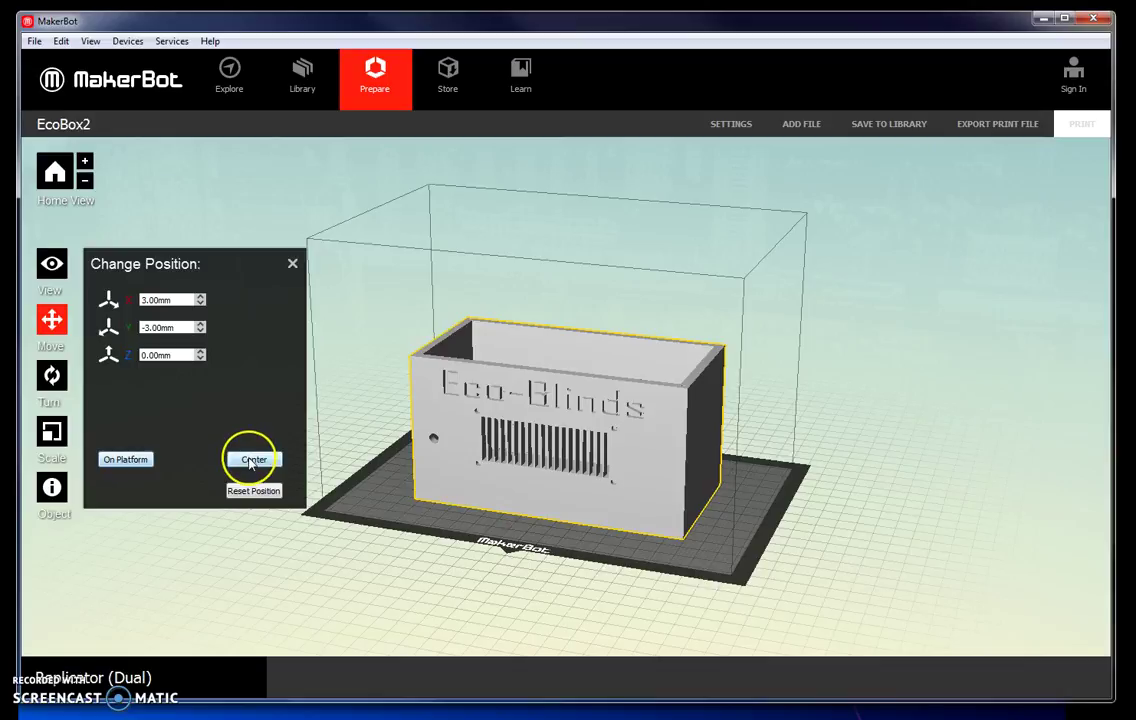
{"action": "left_click", "coordinate": [292, 263]}
{"action": "left_click", "coordinate": [52, 377]}
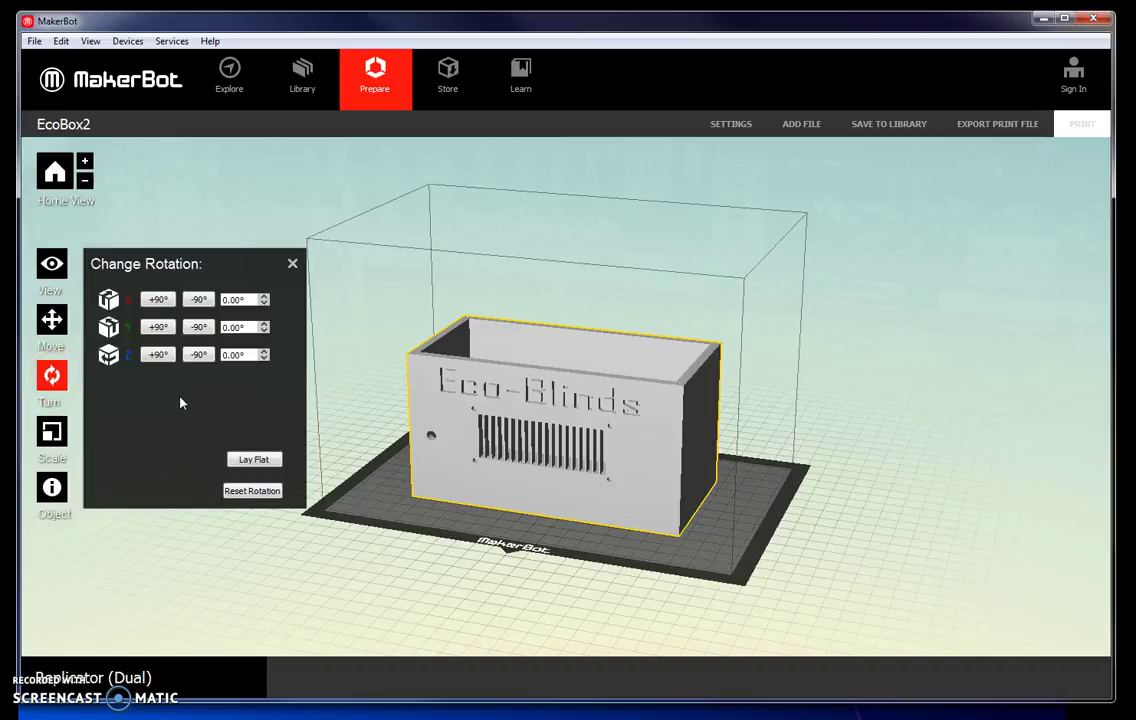
{"action": "left_click", "coordinate": [158, 300]}
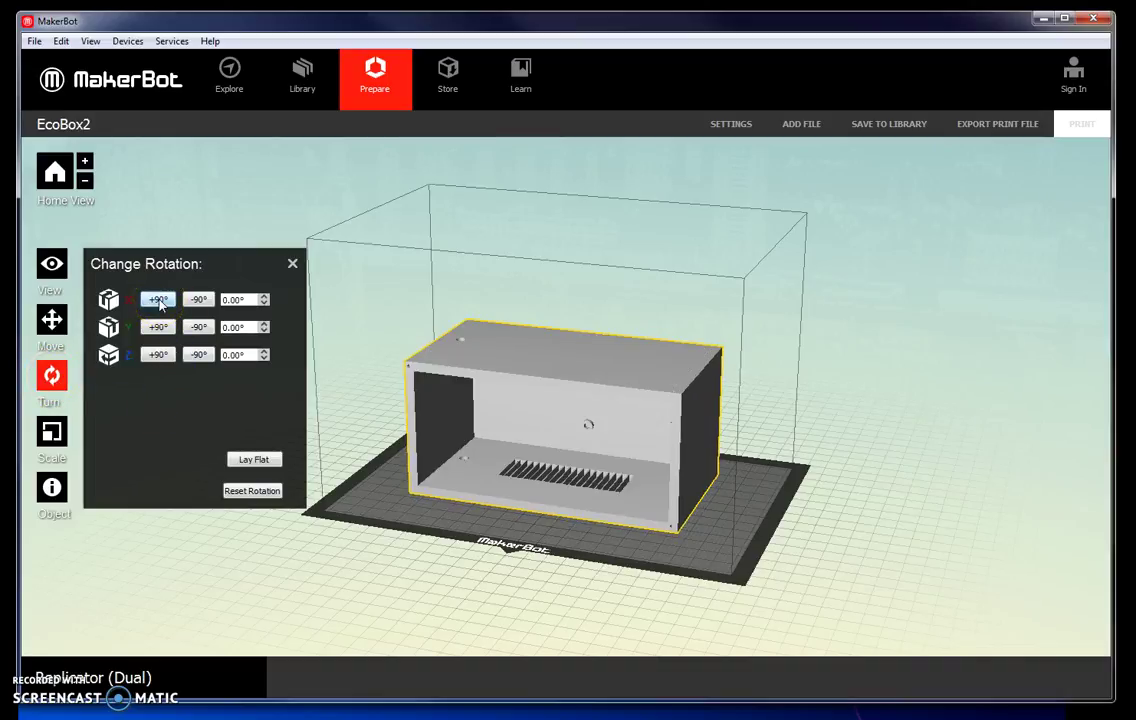
{"action": "left_click", "coordinate": [201, 302]}
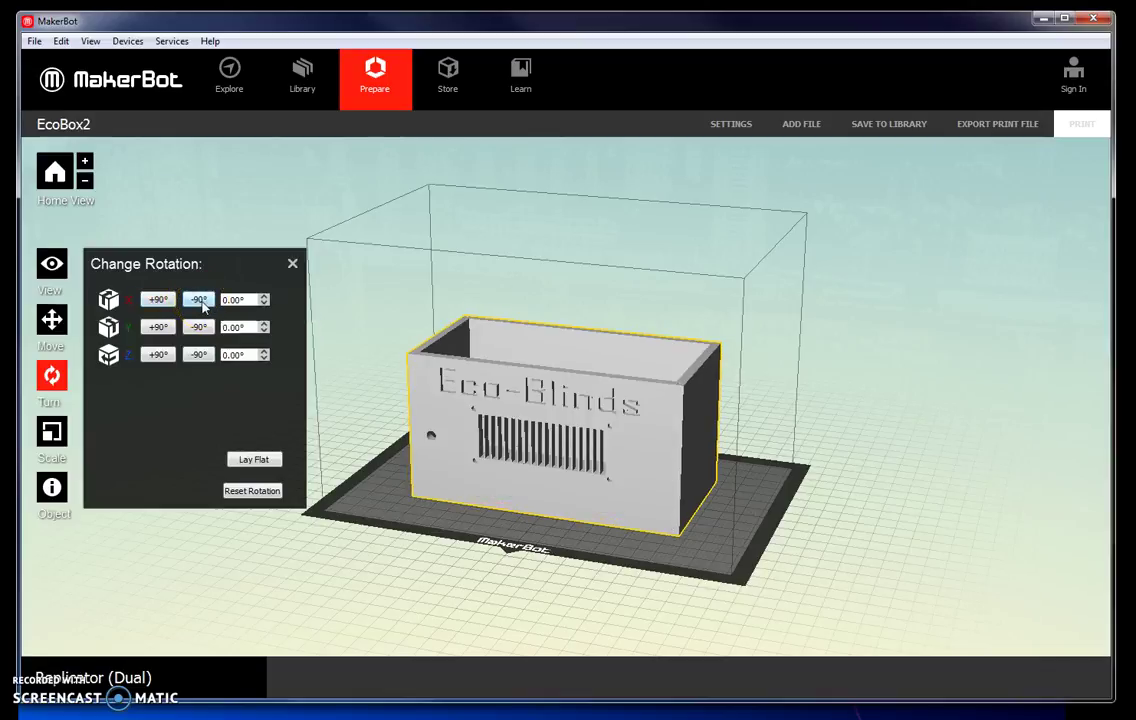
{"action": "left_click", "coordinate": [254, 459]}
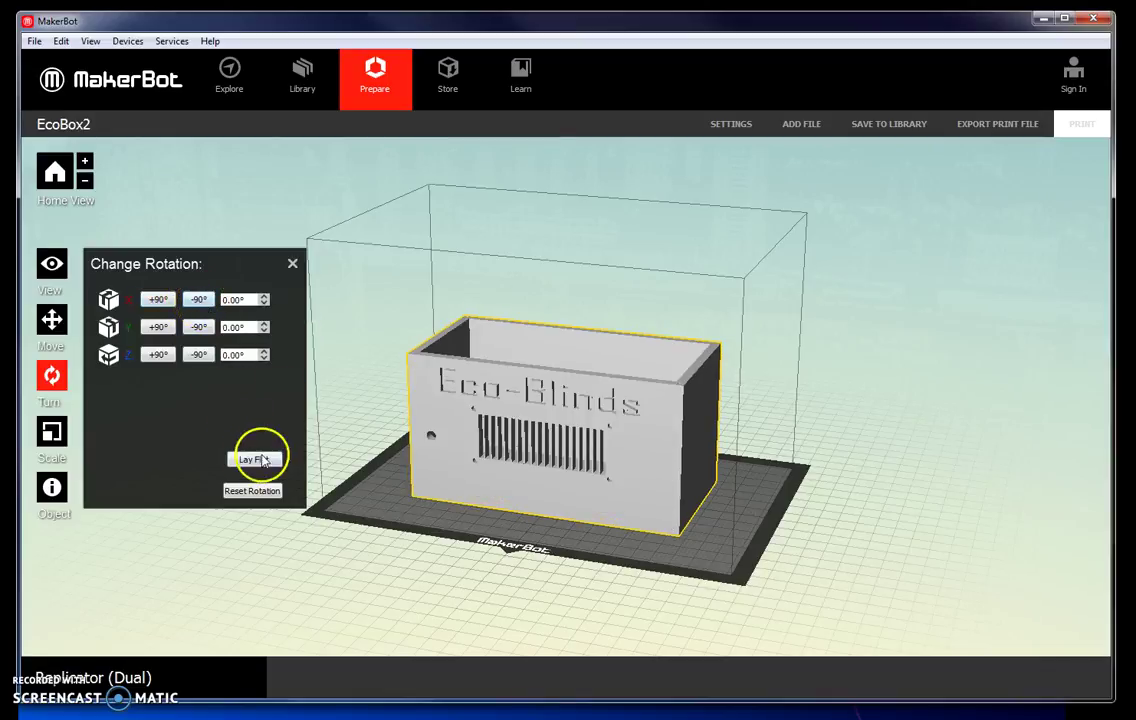
{"action": "left_click", "coordinate": [292, 263]}
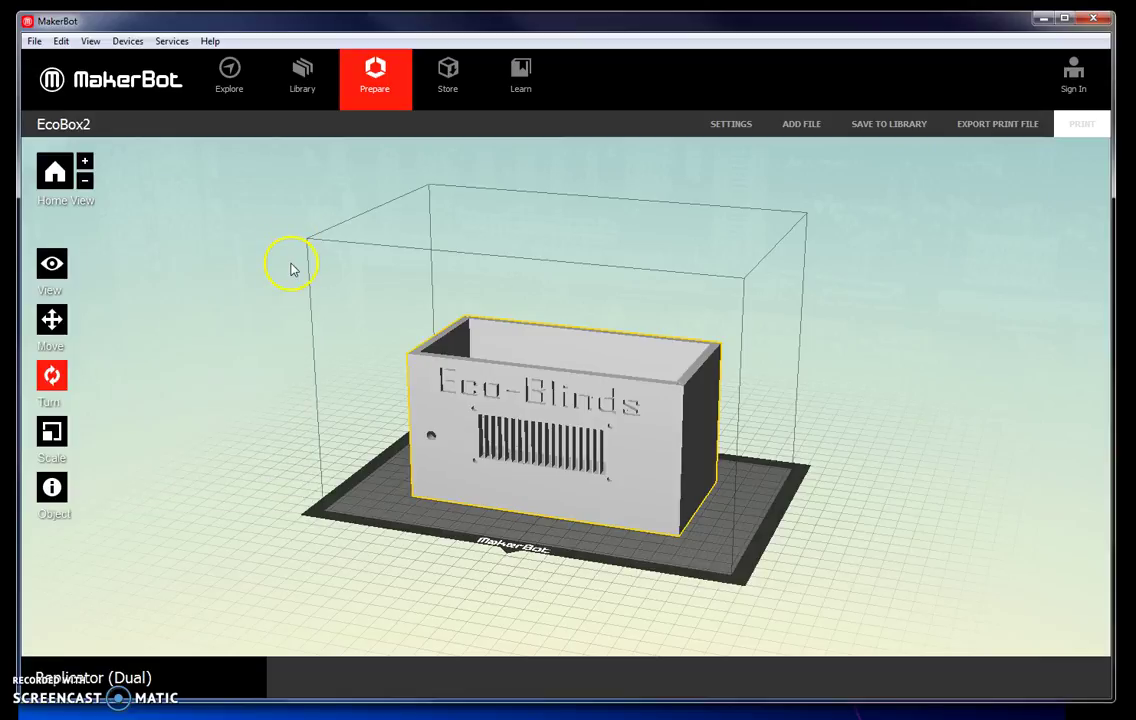
{"action": "left_click", "coordinate": [52, 432]}
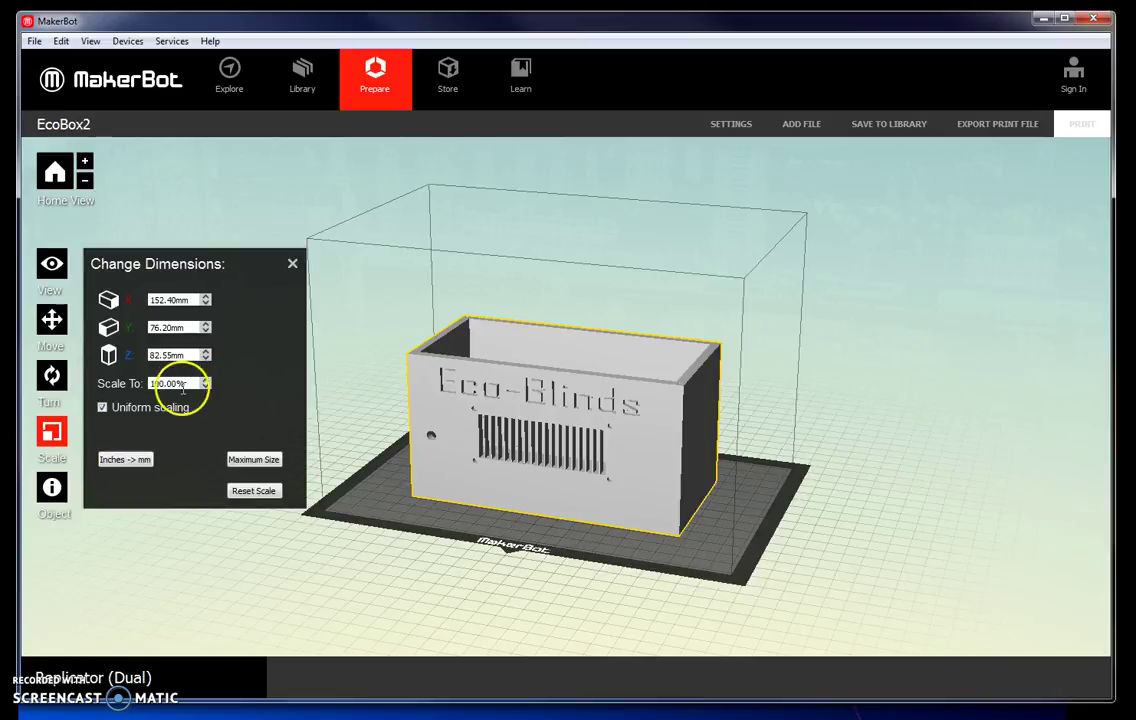
{"action": "left_click", "coordinate": [176, 384]}
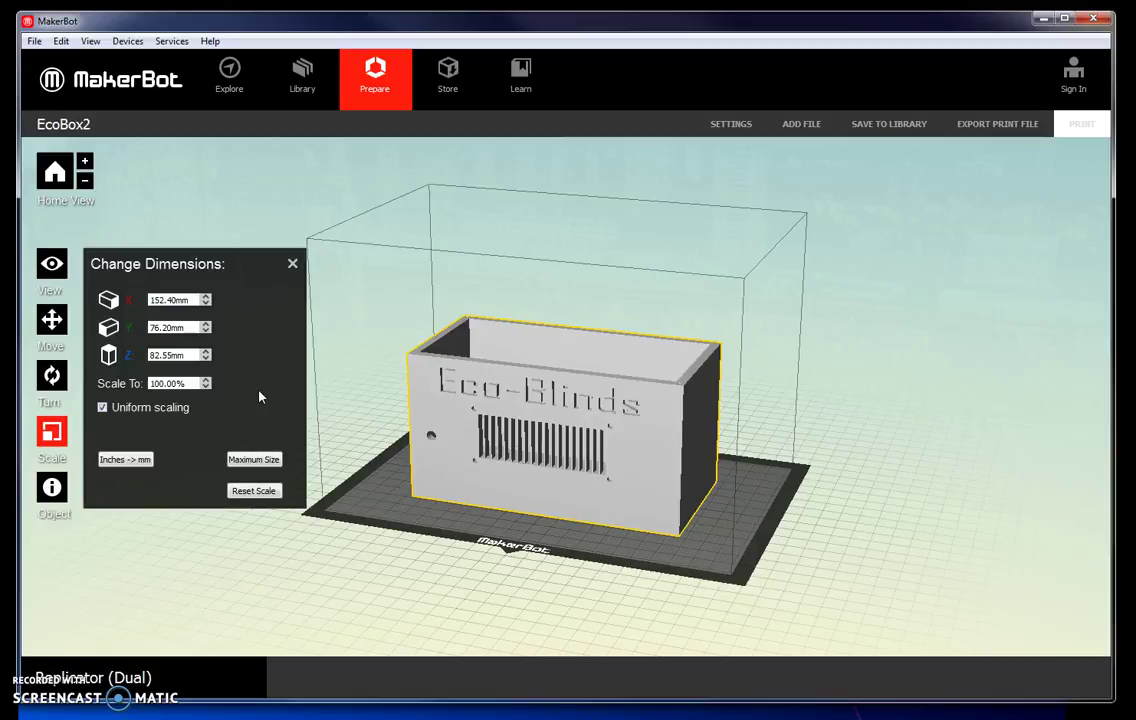
{"action": "left_click", "coordinate": [292, 265]}
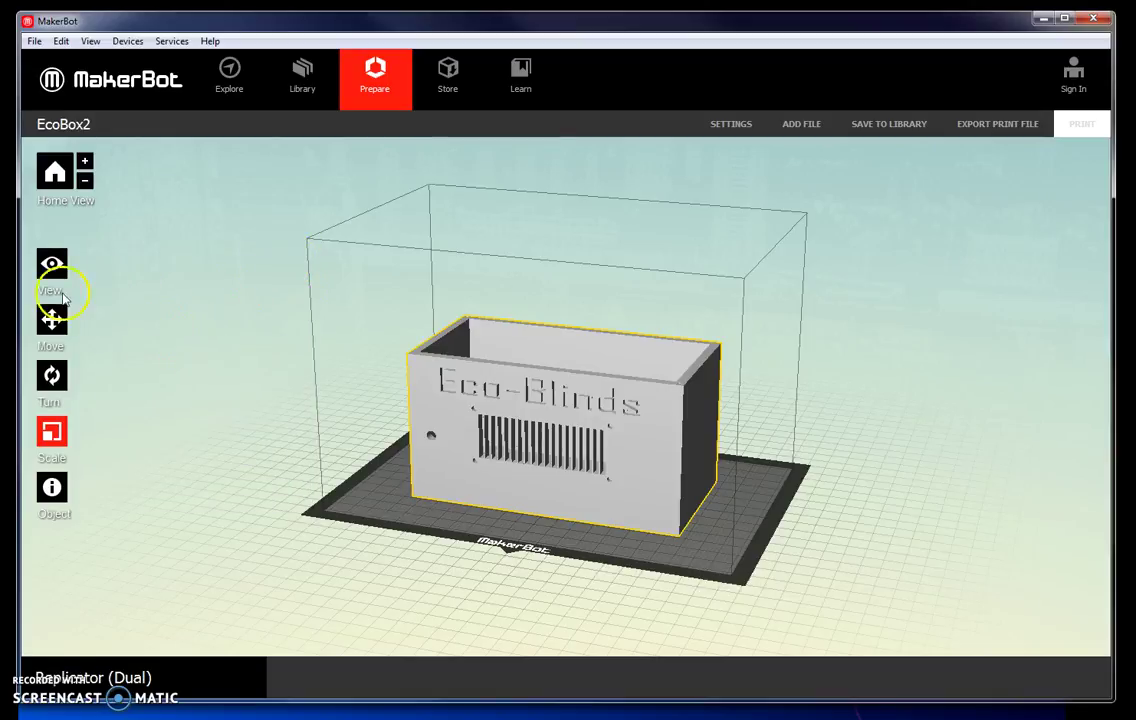
View the EcoBox2 box from the top, side and front camera presets
{"action": "left_click", "coordinate": [54, 263]}
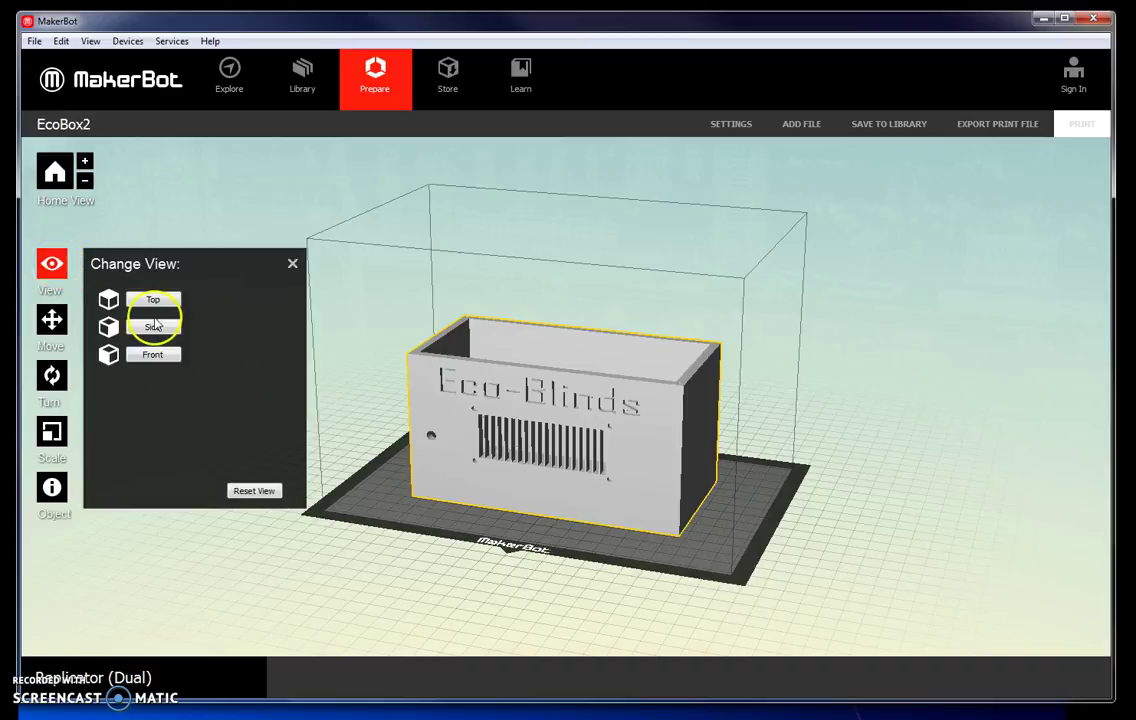
{"action": "left_click", "coordinate": [153, 302]}
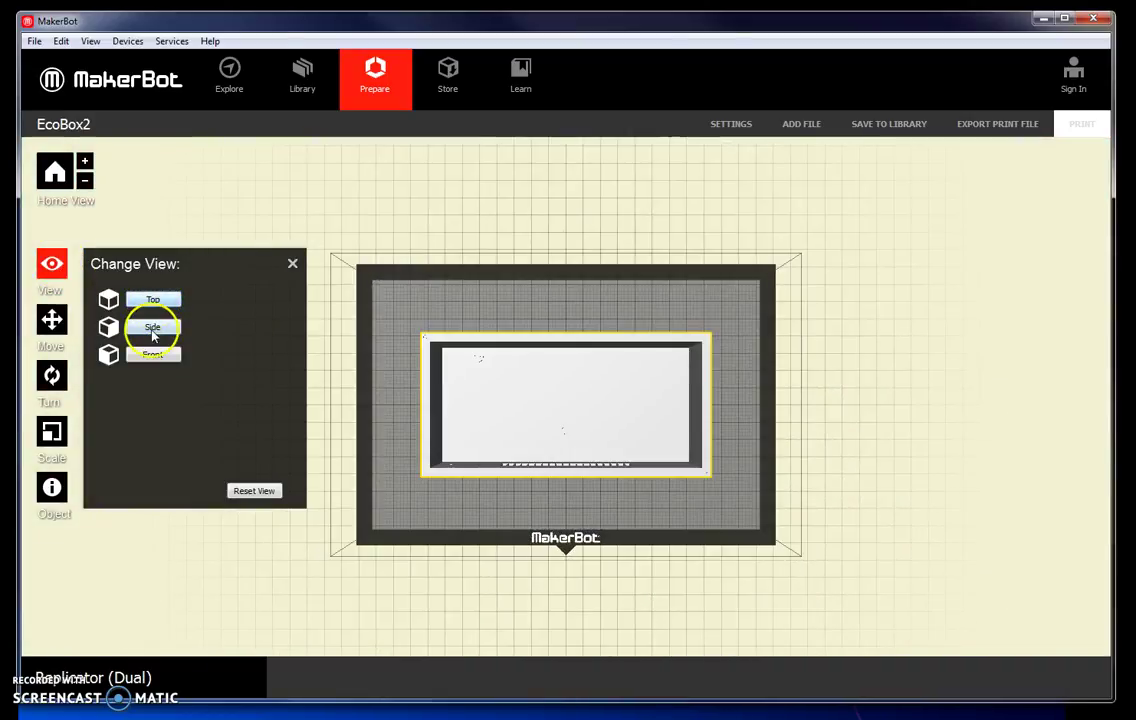
{"action": "left_click", "coordinate": [152, 330]}
{"action": "left_click", "coordinate": [152, 358]}
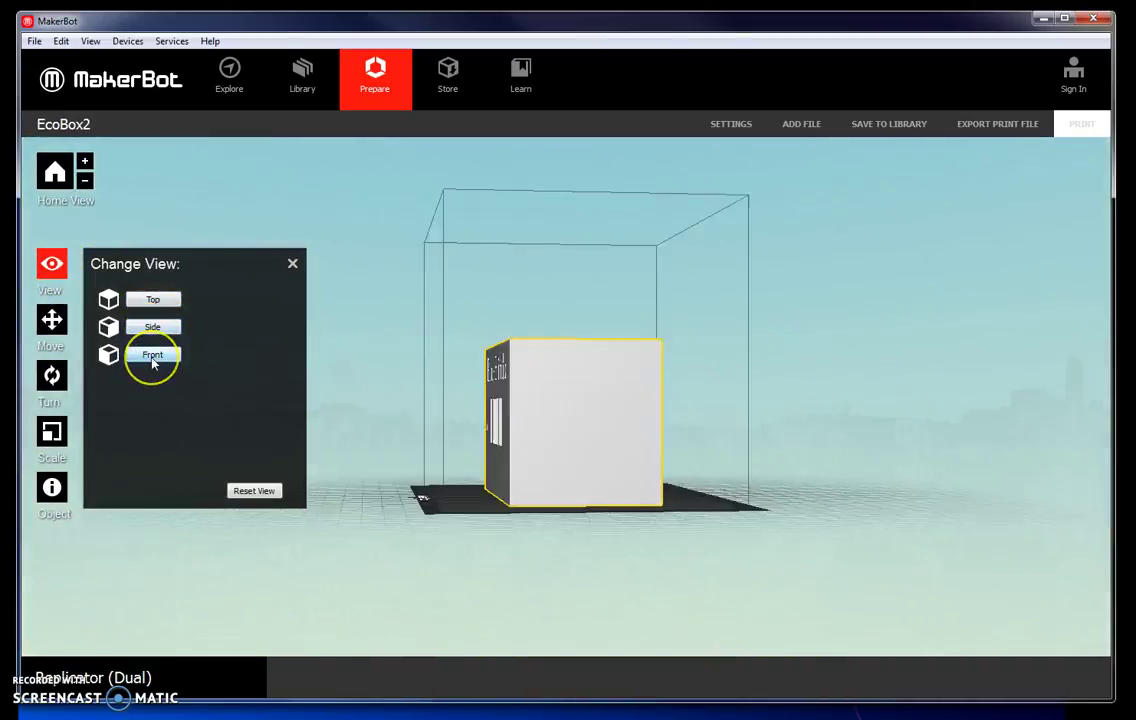
Return to the default perspective view and bring up the Print Settings dialog
{"action": "left_click", "coordinate": [254, 490]}
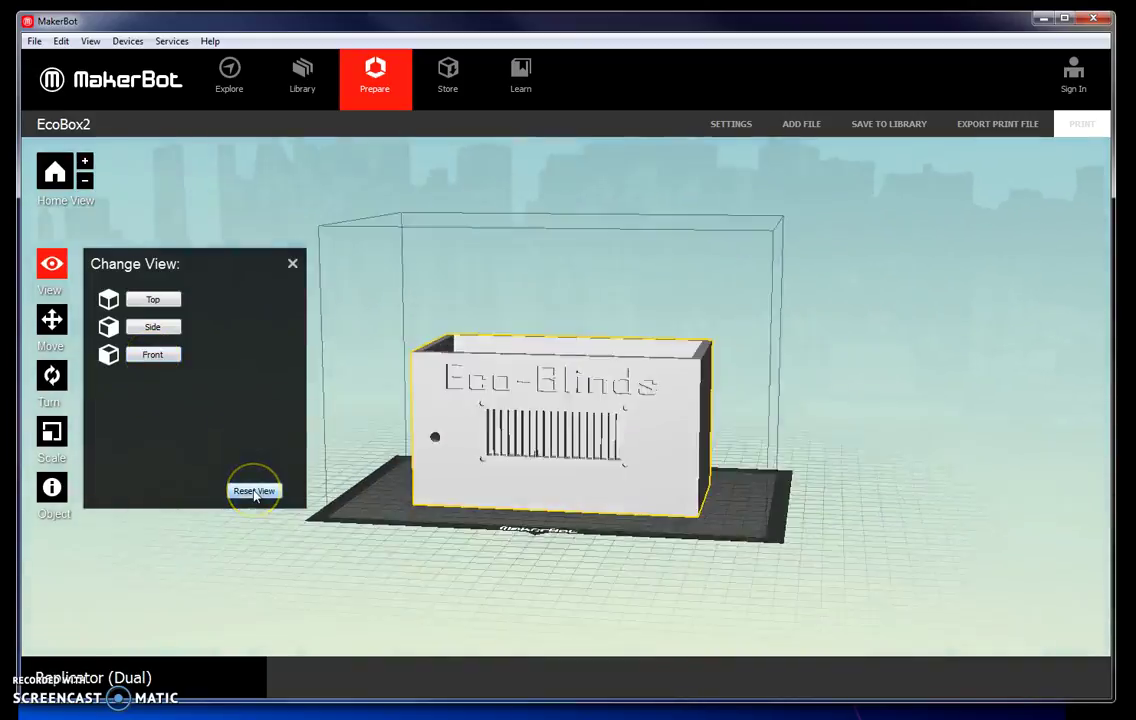
{"action": "left_click", "coordinate": [286, 238]}
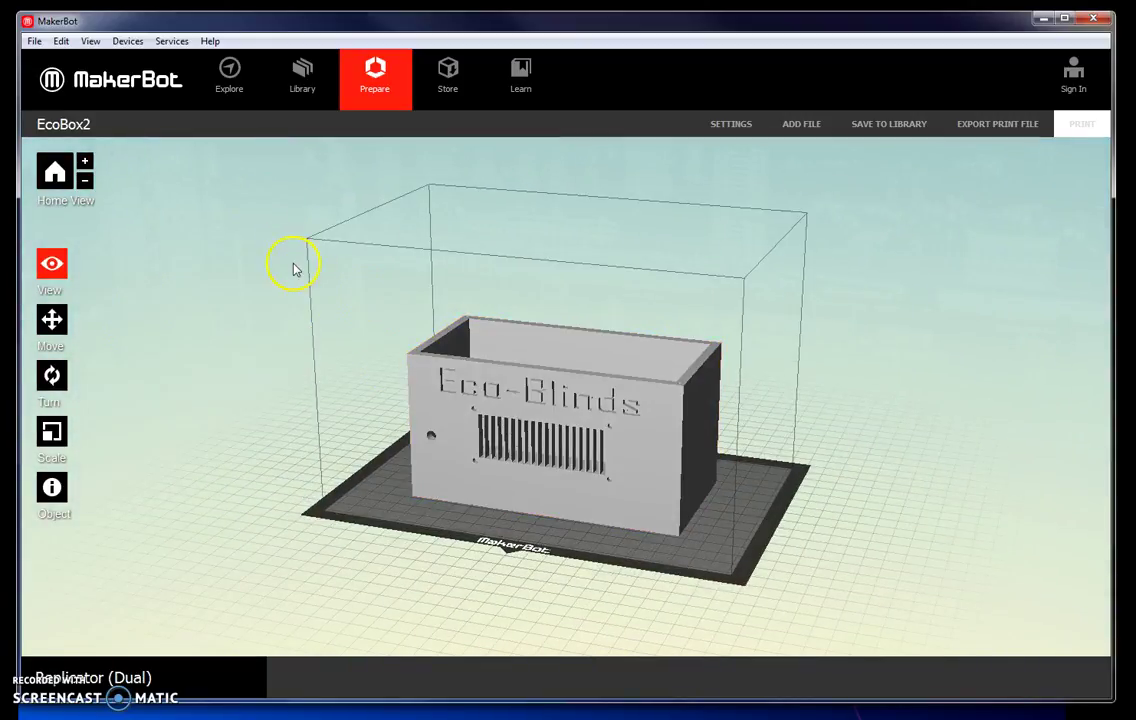
{"action": "left_click", "coordinate": [735, 124]}
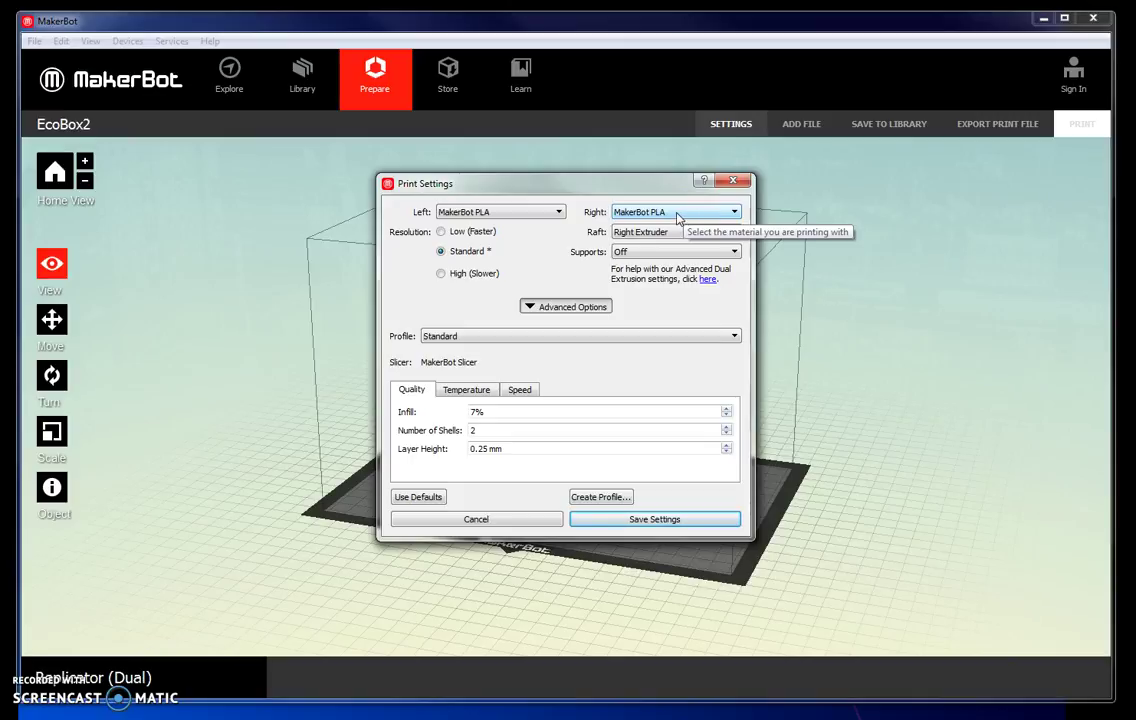
{"action": "left_click", "coordinate": [677, 215]}
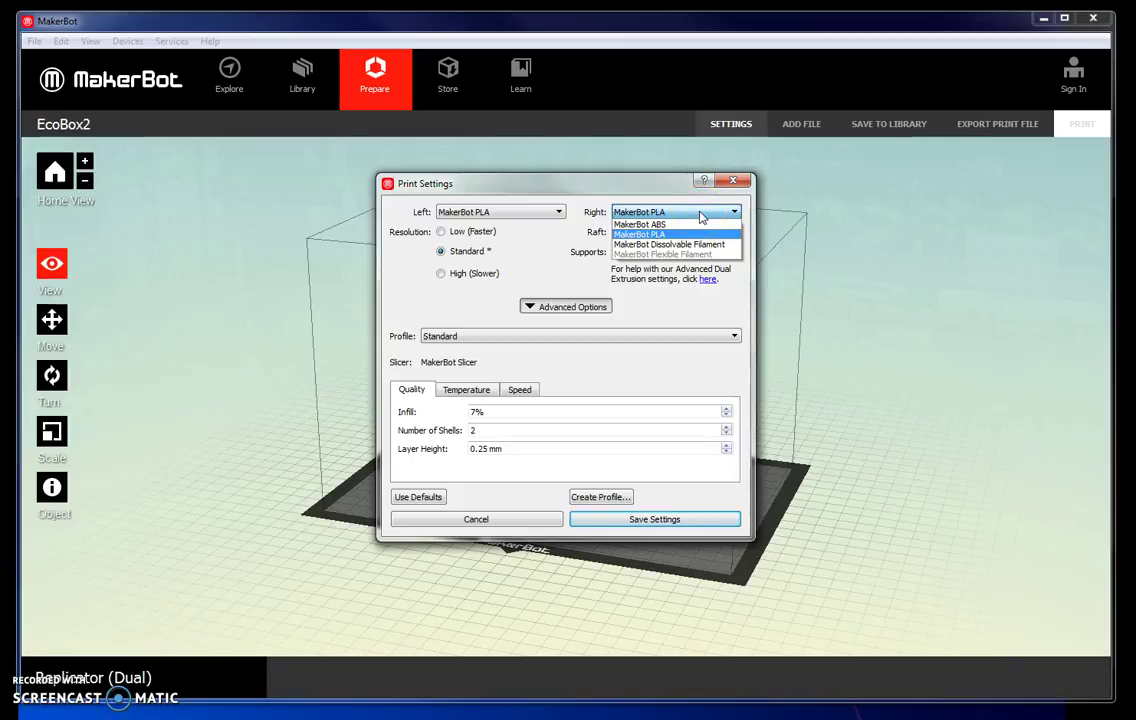
{"action": "left_click", "coordinate": [701, 215]}
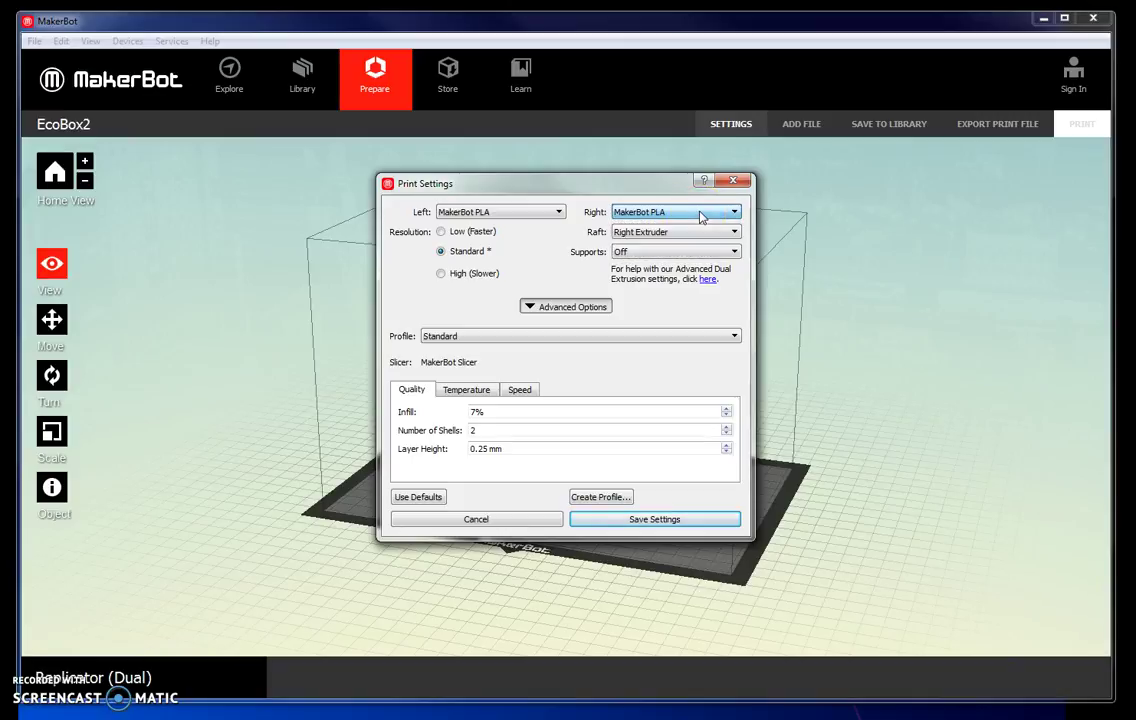
{"action": "left_click", "coordinate": [680, 233]}
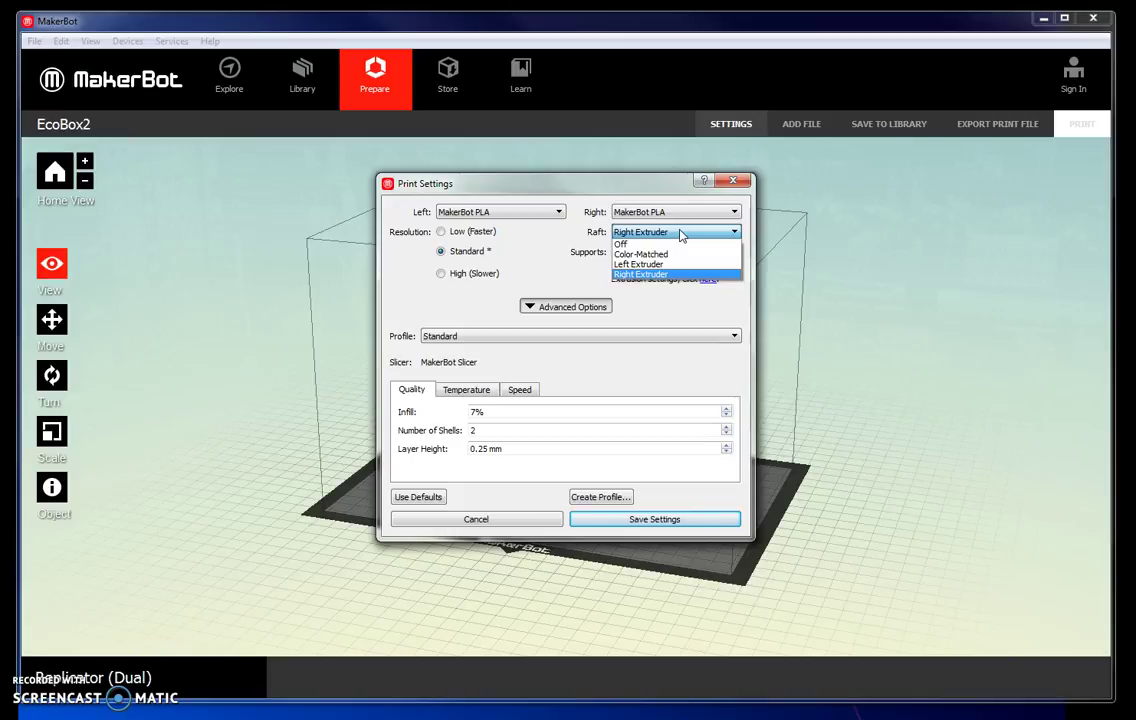
{"action": "left_click", "coordinate": [684, 233]}
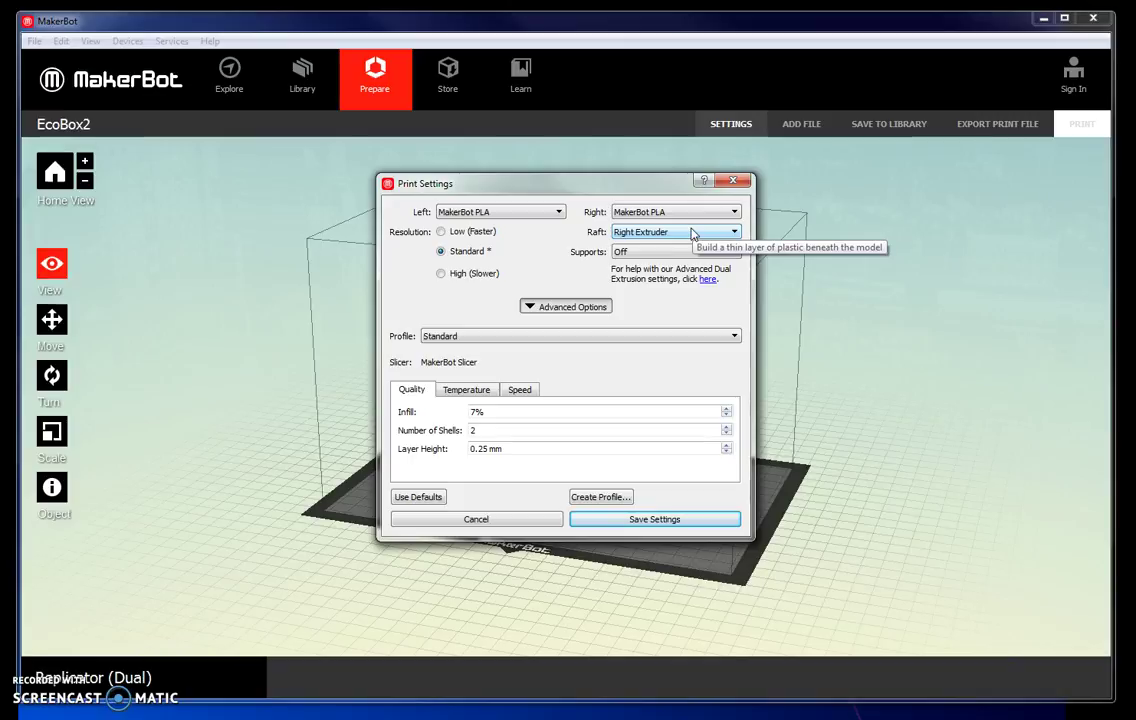
{"action": "left_click", "coordinate": [674, 258]}
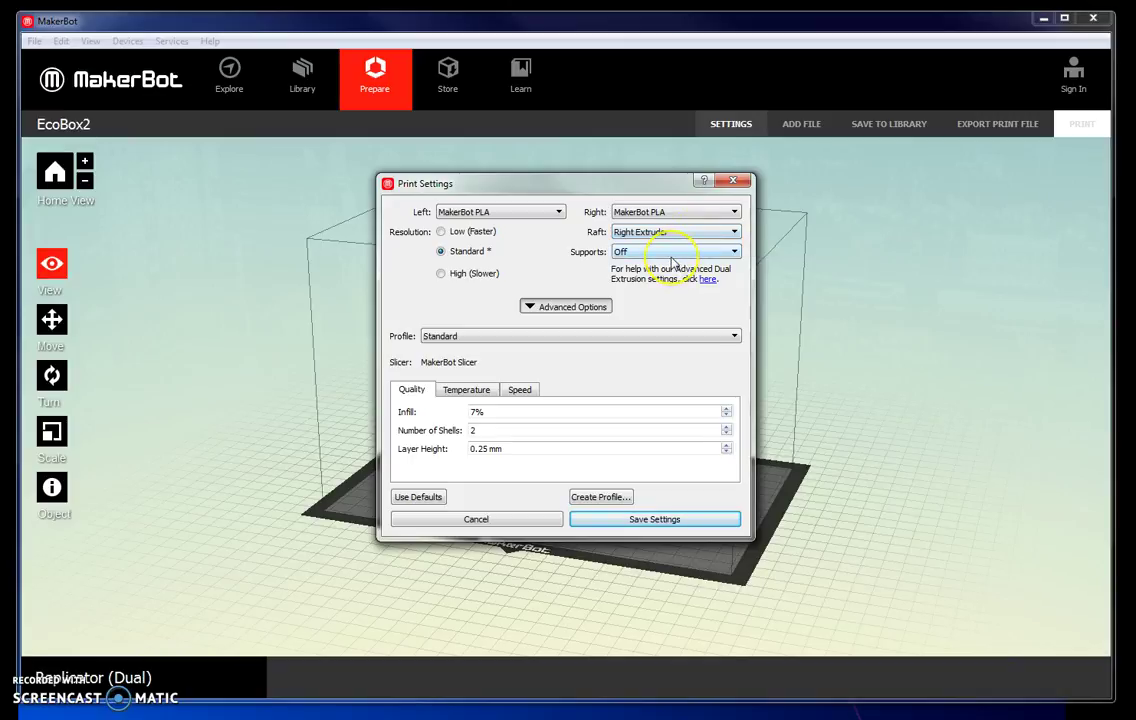
{"action": "left_click", "coordinate": [673, 262]}
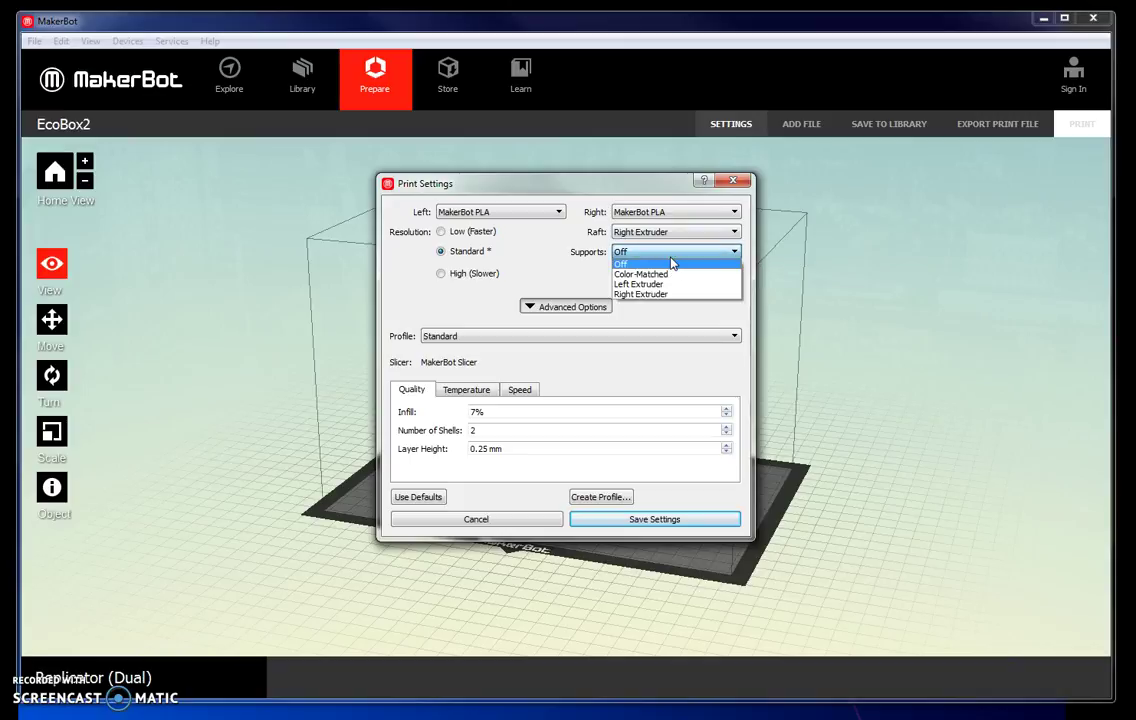
{"action": "left_click", "coordinate": [678, 298]}
{"action": "left_click", "coordinate": [687, 260]}
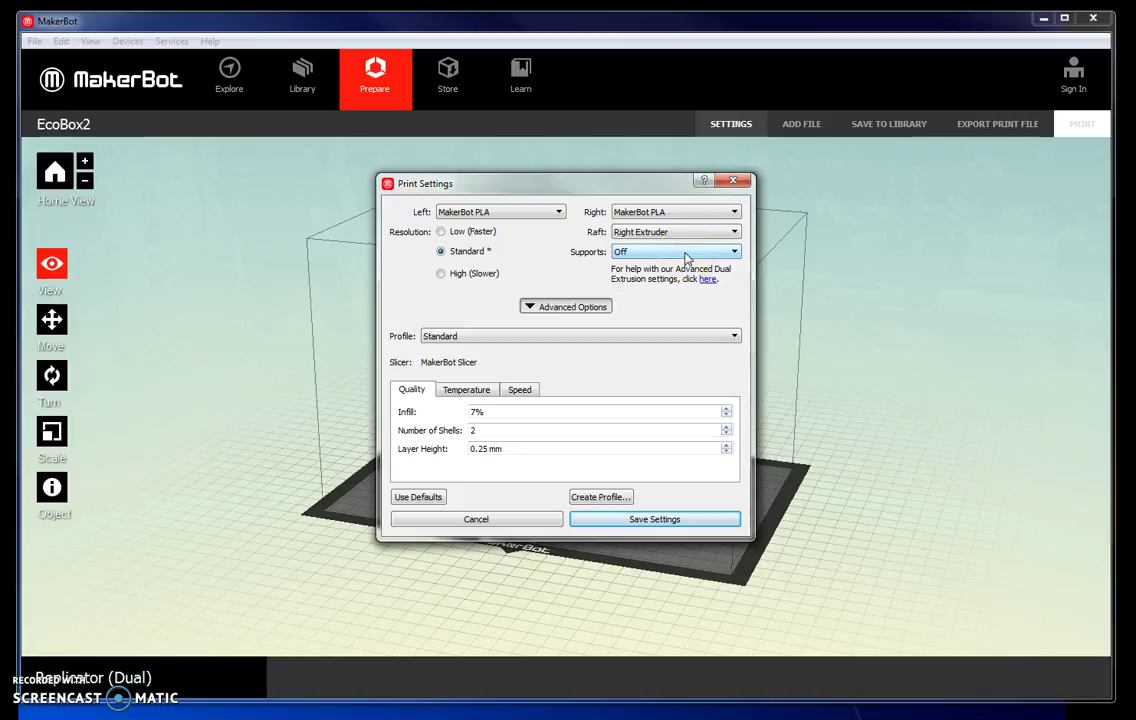
{"action": "left_click", "coordinate": [507, 411]}
{"action": "left_click", "coordinate": [727, 409]}
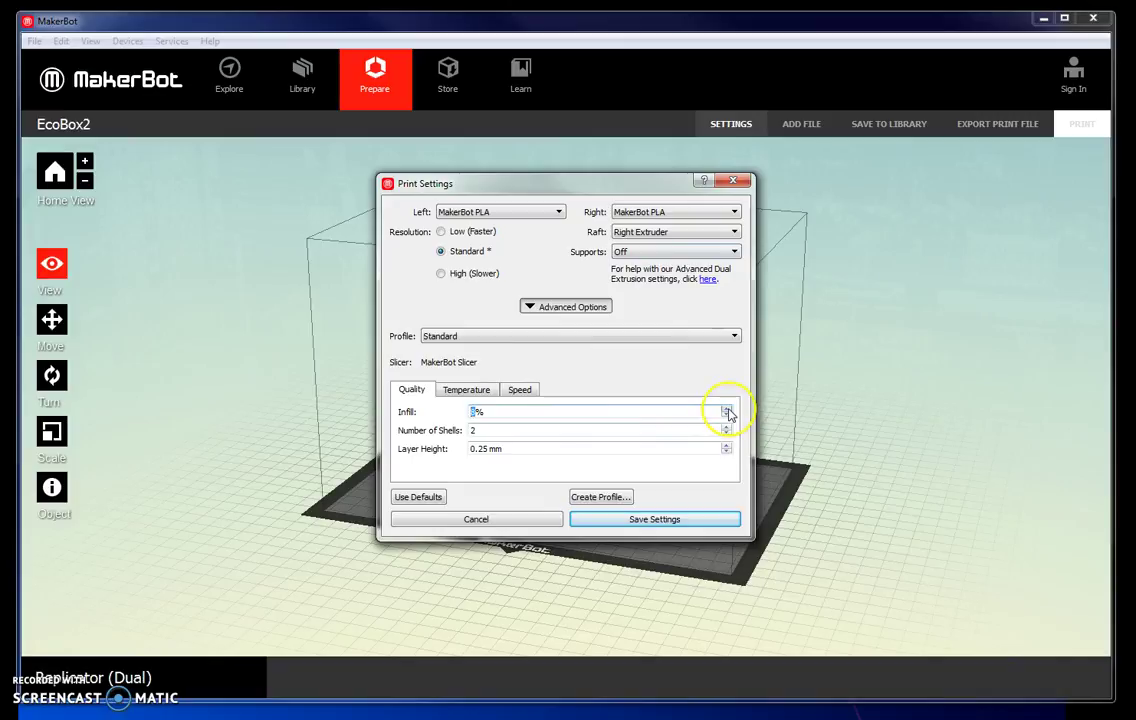
{"action": "left_click", "coordinate": [727, 409]}
{"action": "left_click", "coordinate": [727, 409]}
{"action": "left_click", "coordinate": [727, 409]}
{"action": "left_click", "coordinate": [727, 412]}
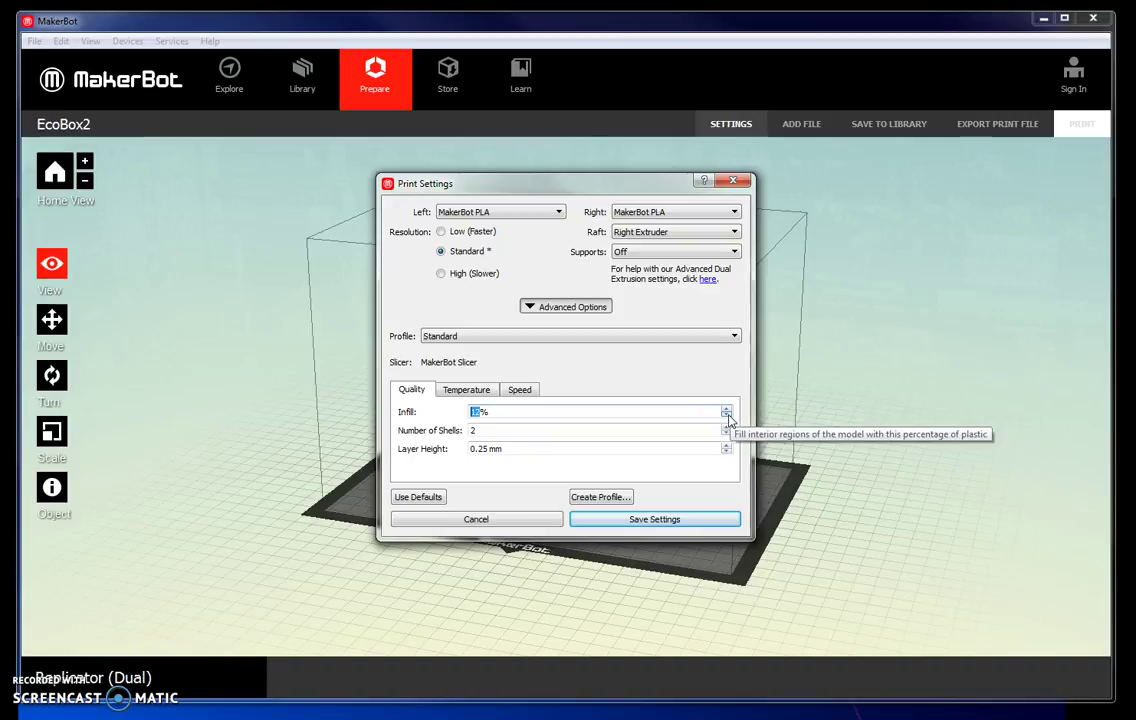
{"action": "left_click", "coordinate": [728, 419]}
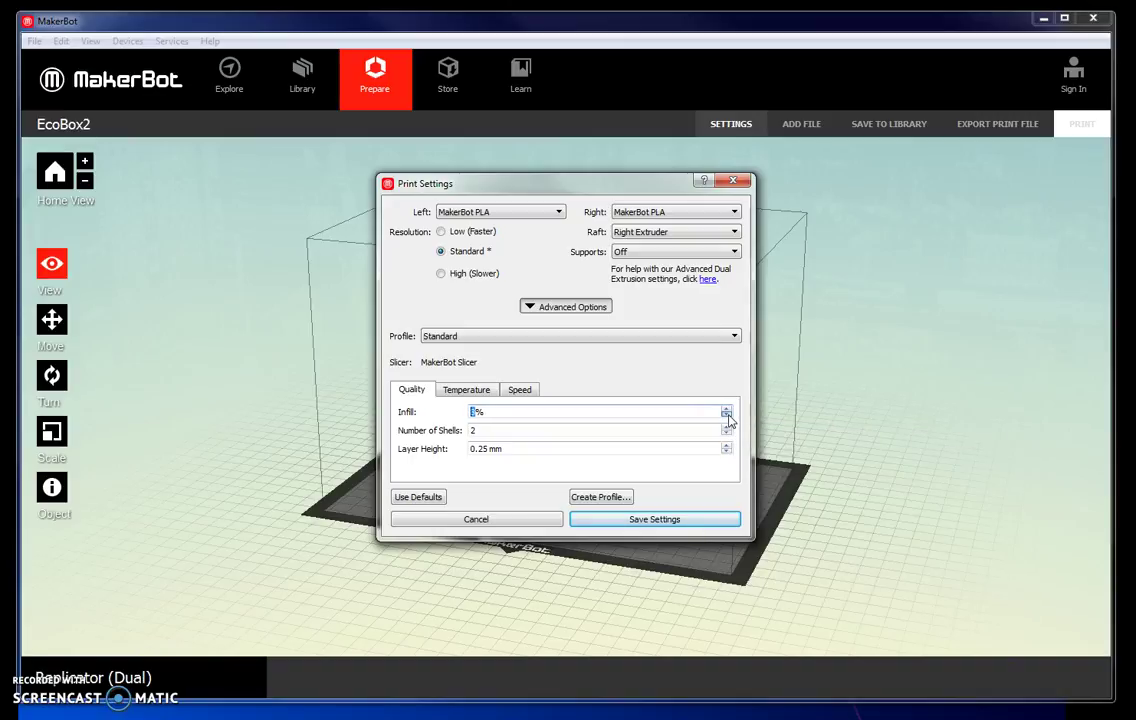
{"action": "left_click", "coordinate": [591, 431]}
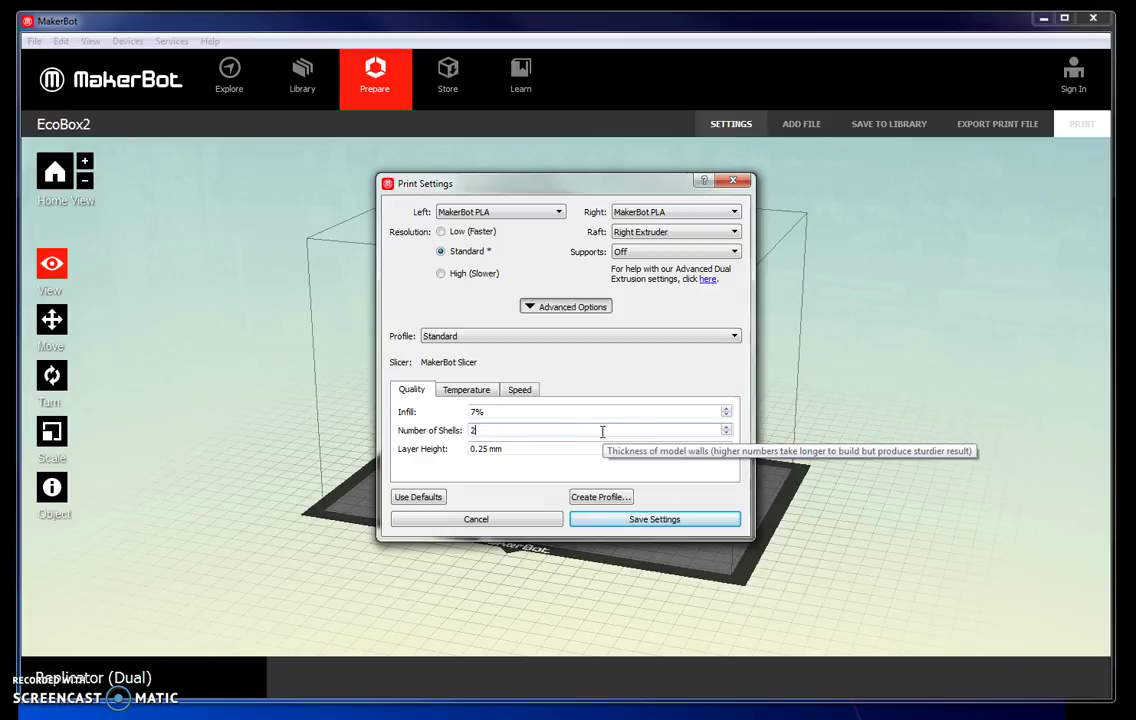
{"action": "left_click", "coordinate": [577, 446]}
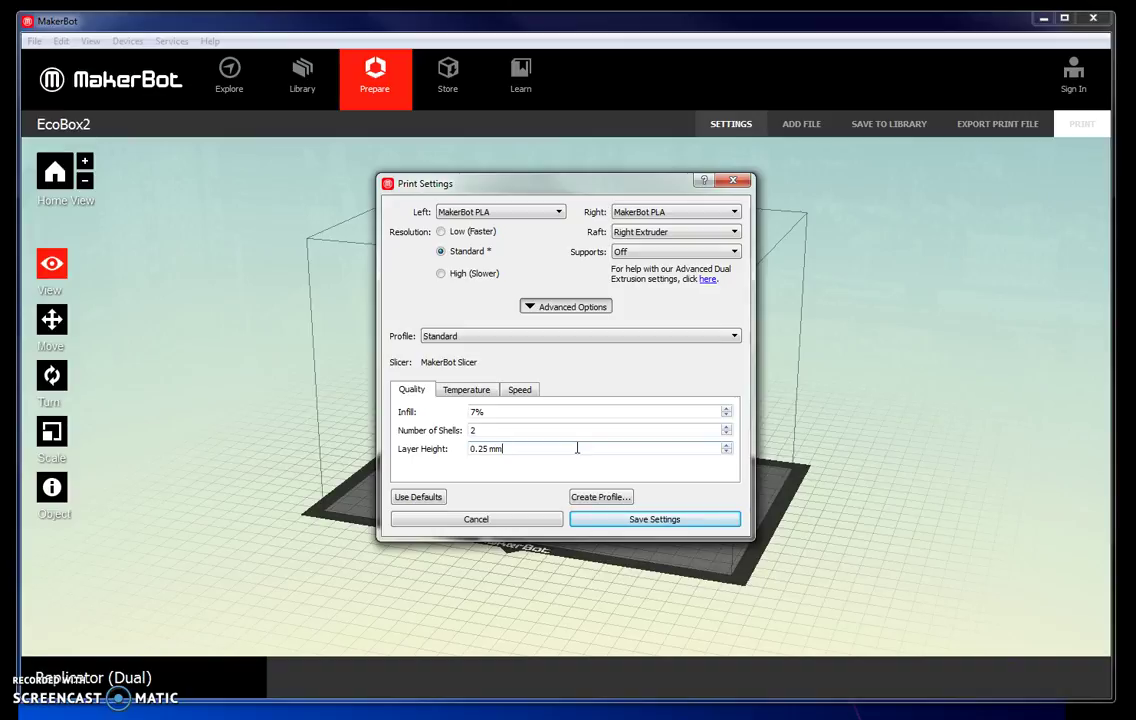
Enable Heat the Build Plate at 60 °C in the Temperature settings and save
{"action": "left_click", "coordinate": [470, 391]}
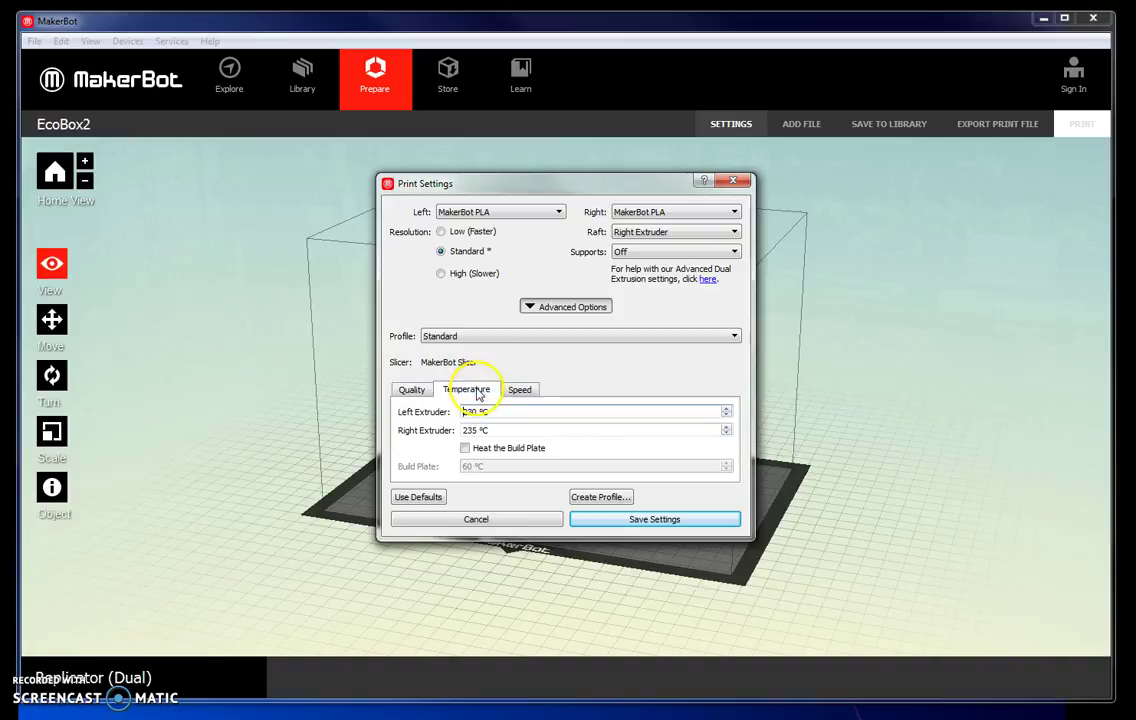
{"action": "left_click", "coordinate": [557, 432]}
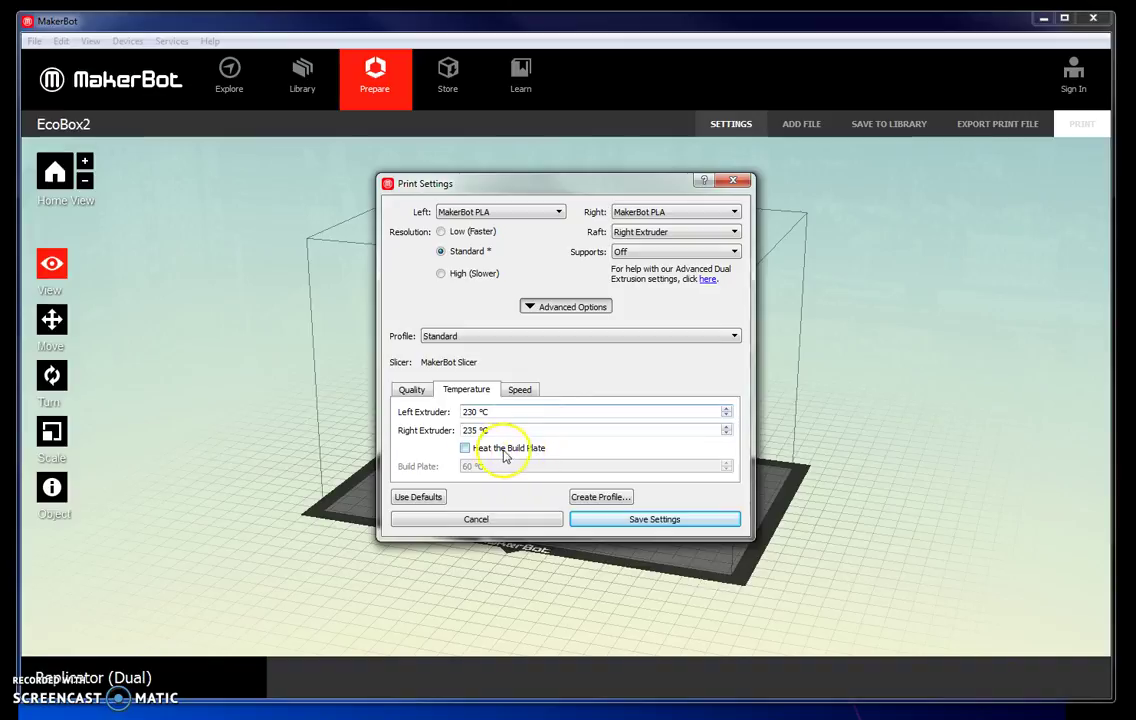
{"action": "left_click", "coordinate": [464, 448]}
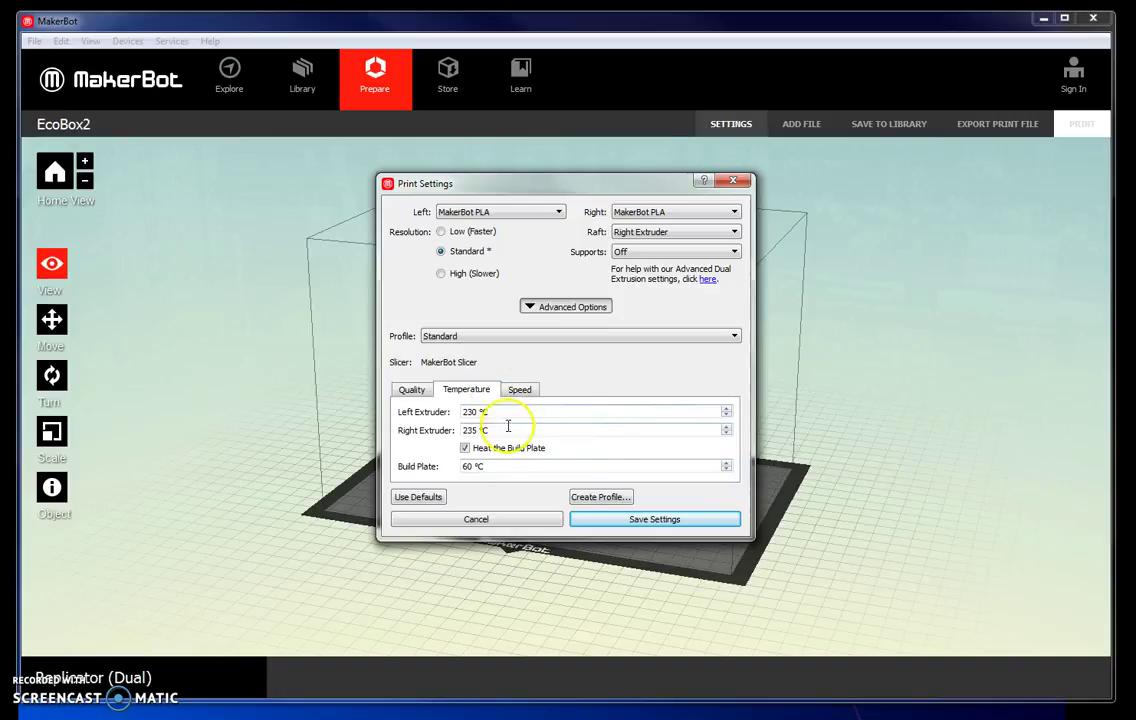
{"action": "left_click", "coordinate": [668, 521]}
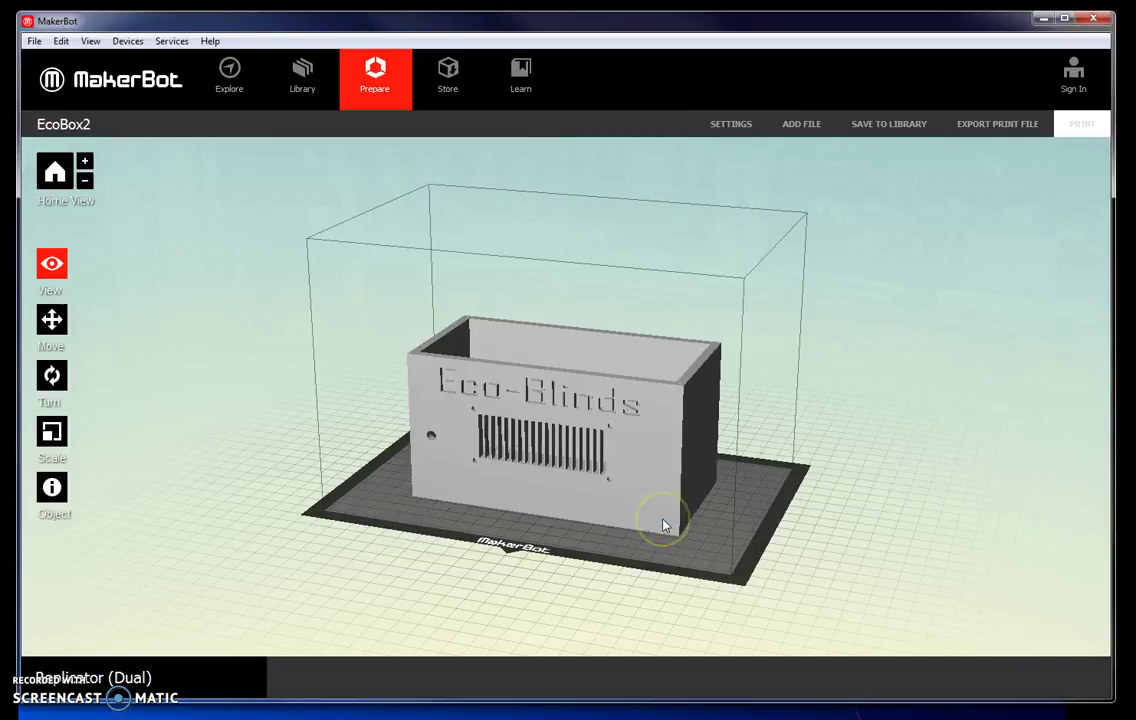
Slice EcoBox2 for export, estimating 8h 41m and 150.90 g of filament
{"action": "left_click", "coordinate": [985, 133]}
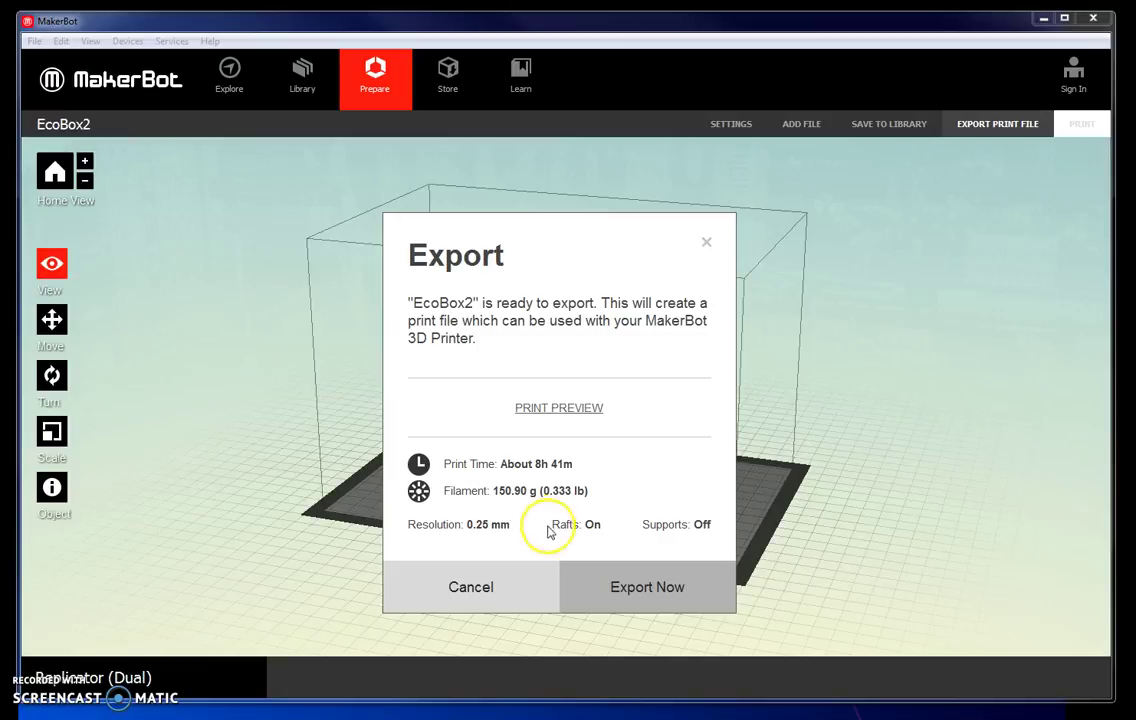
Save EcoBox2 as an X3G file on the Desktop, dismissing the Insert disk warning
{"action": "left_click", "coordinate": [614, 591]}
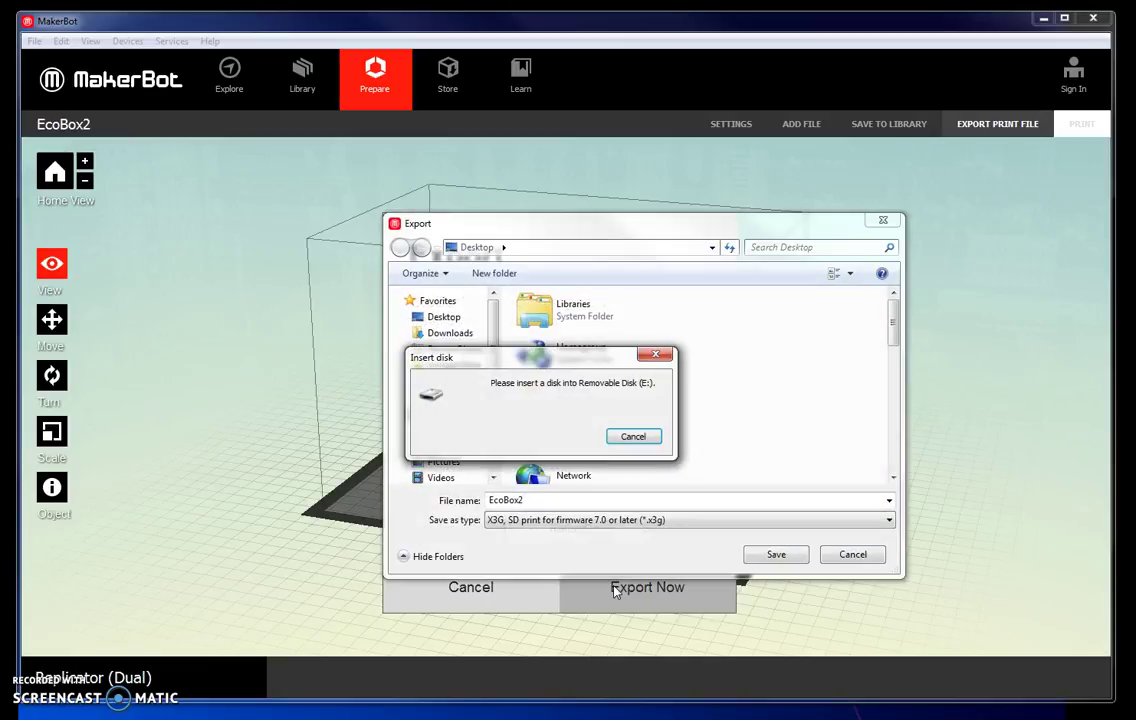
{"action": "left_click", "coordinate": [647, 437]}
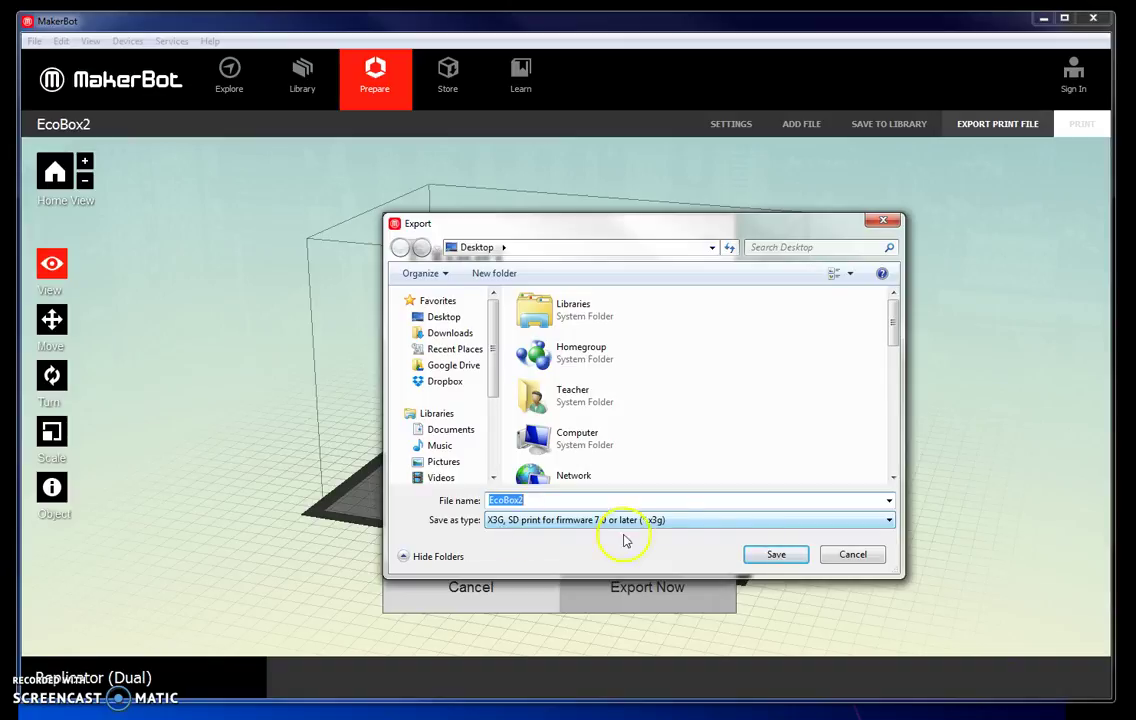
{"action": "left_click", "coordinate": [776, 554]}
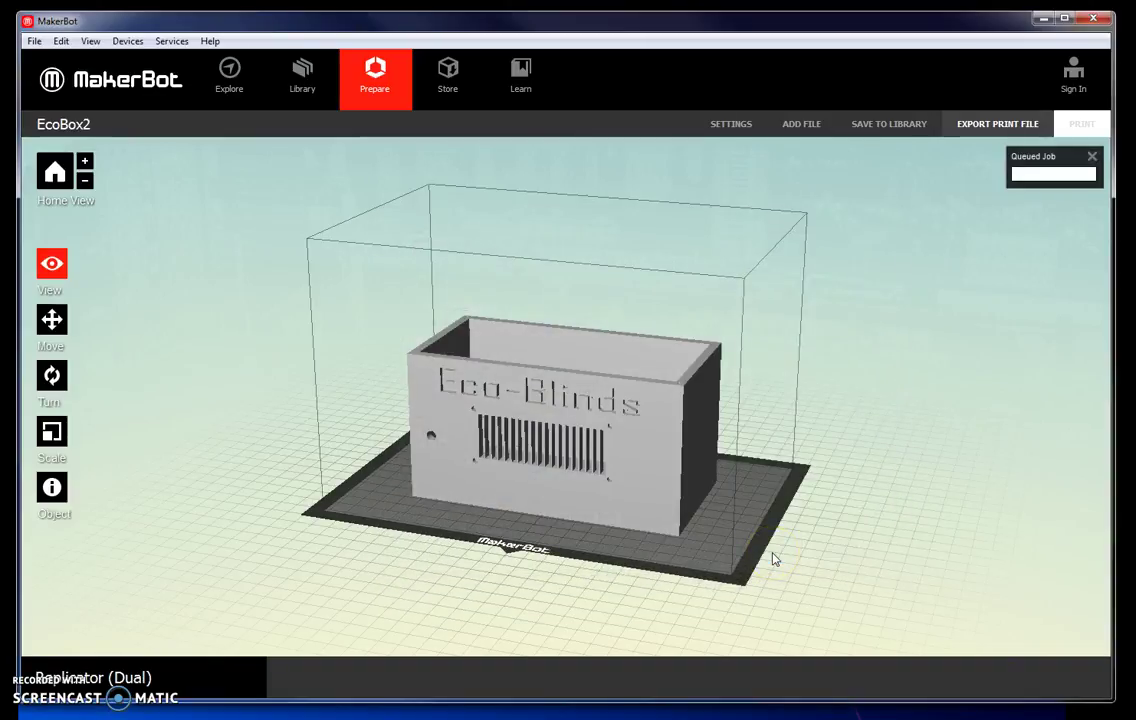